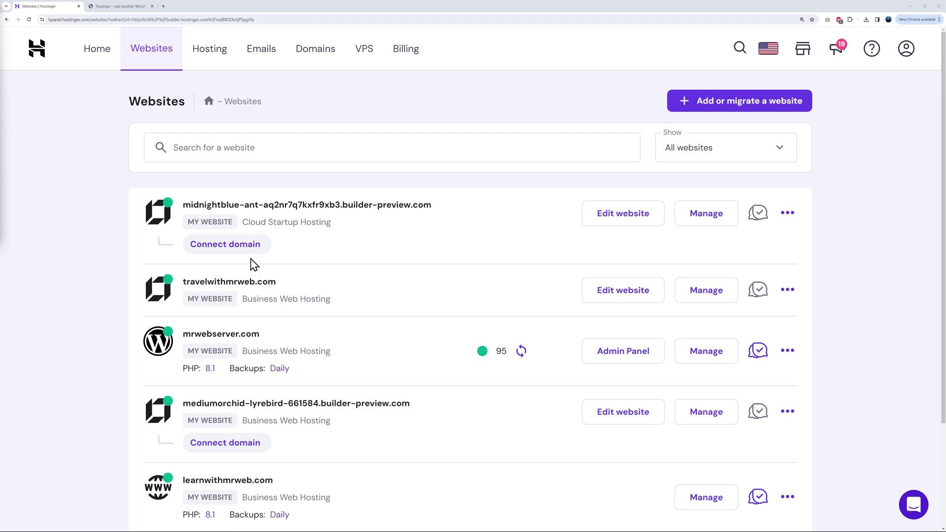
# Switch to the Travengo website and scroll through its page
pyautogui.click(139, 10)
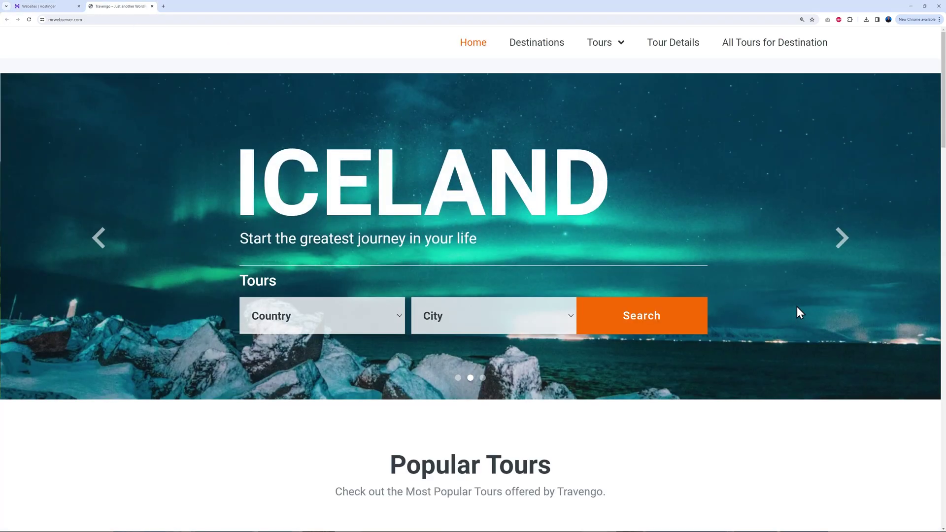
pyautogui.scroll(-5, 847, 356)
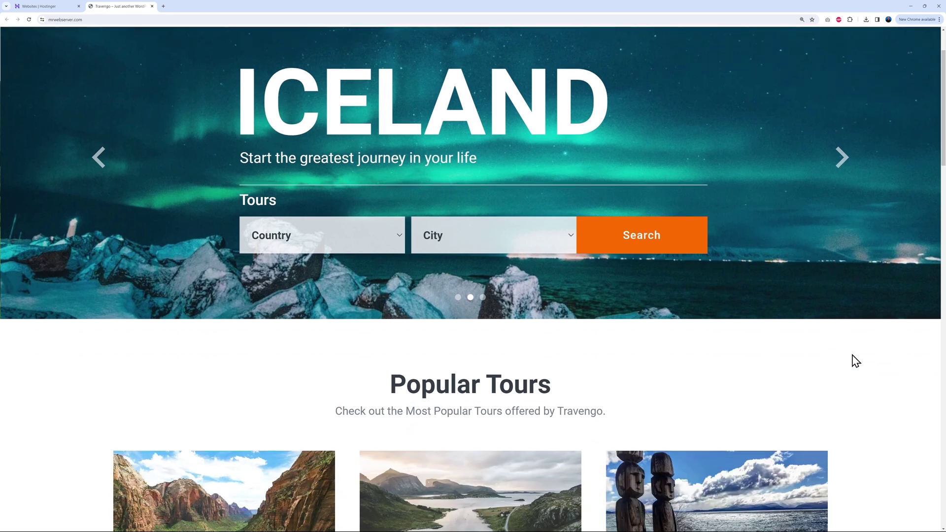
pyautogui.scroll(-7, 890, 356)
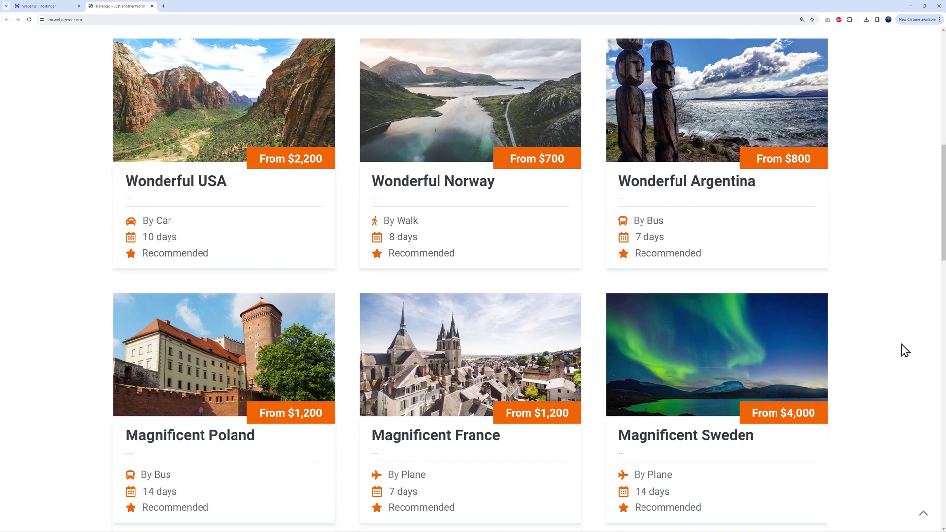
pyautogui.scroll(-12, 907, 356)
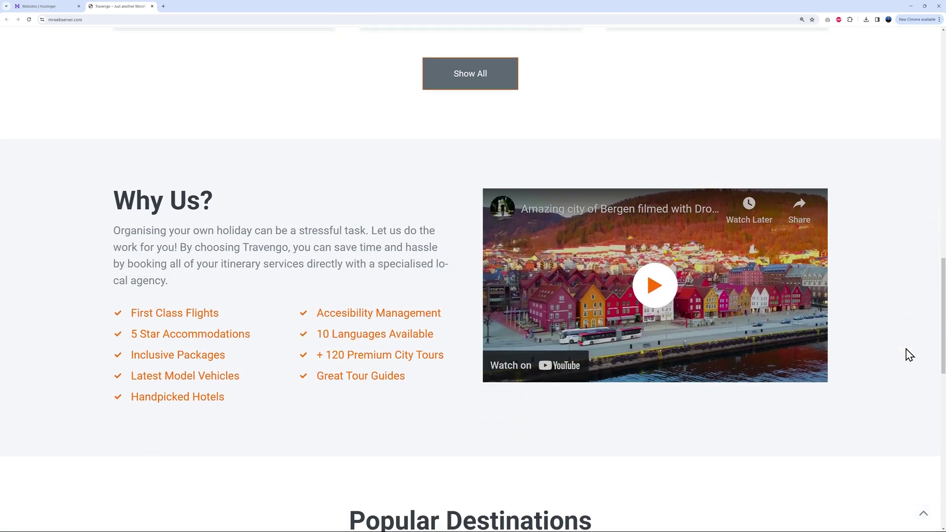
pyautogui.scroll(-4, 922, 360)
pyautogui.scroll(5, 887, 367)
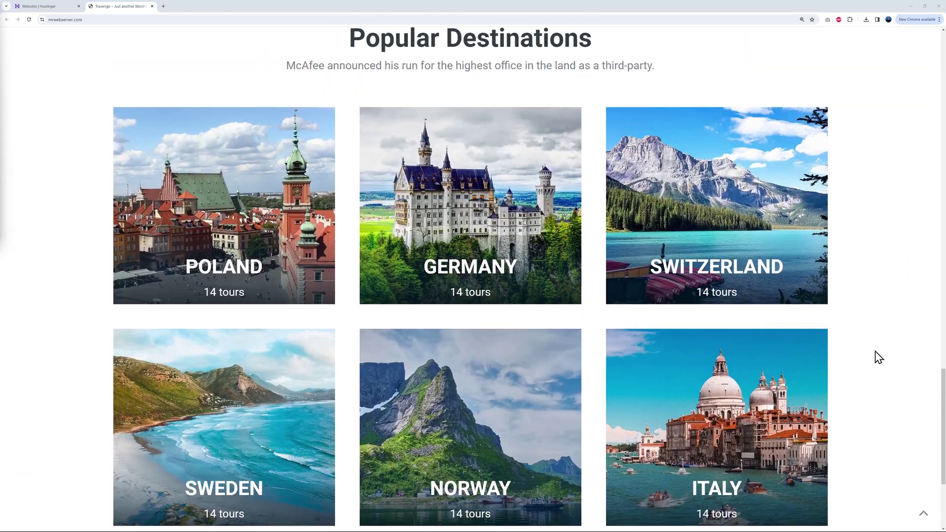
pyautogui.scroll(5, 879, 357)
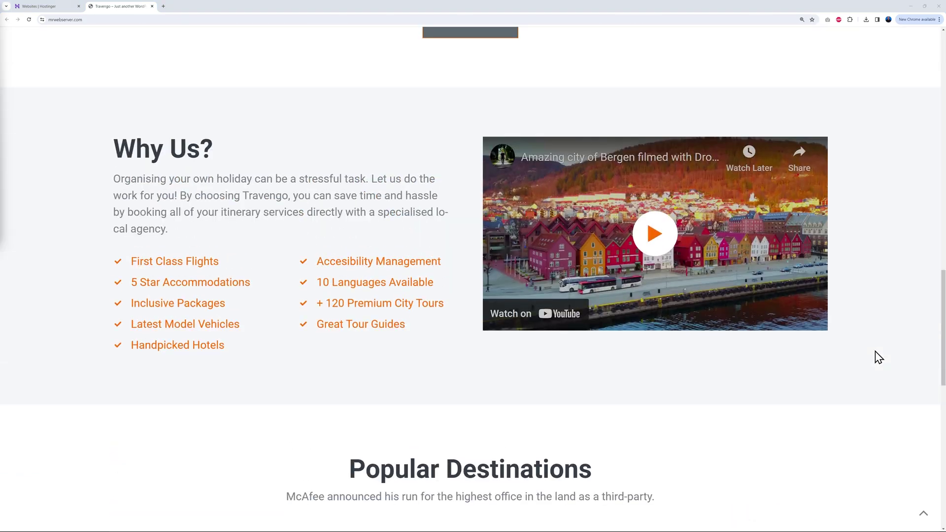
pyautogui.scroll(20, 879, 357)
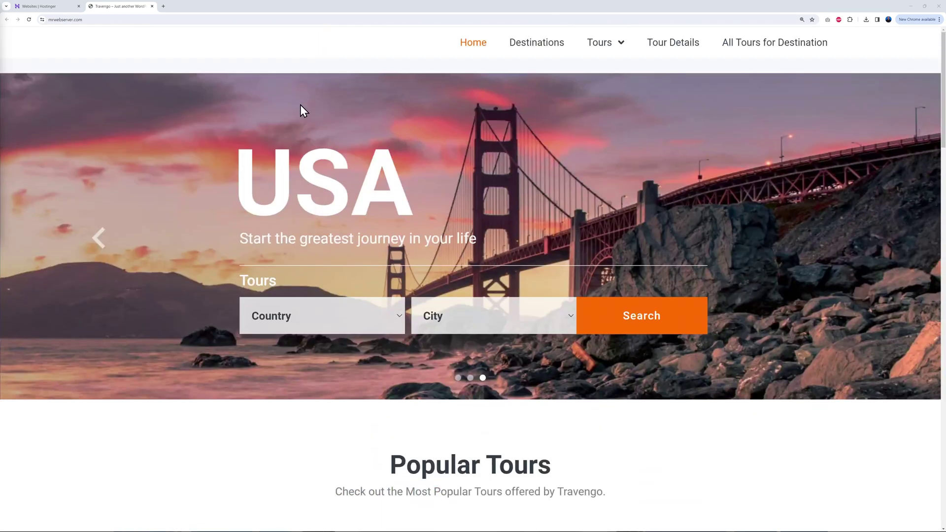
# Launch Atarim on mrwebserver.com from the Hostinger websites list and answer 'Both' for team and clients
pyautogui.click(50, 6)
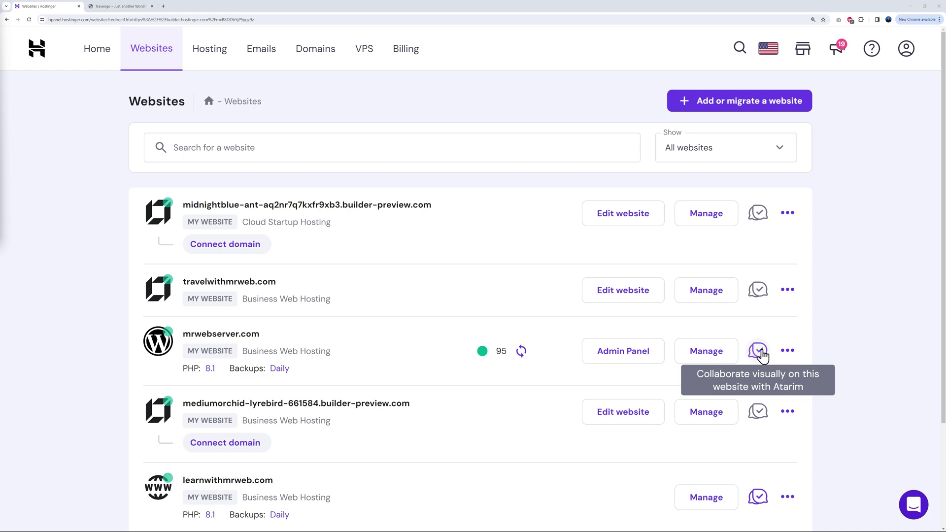
pyautogui.click(759, 351)
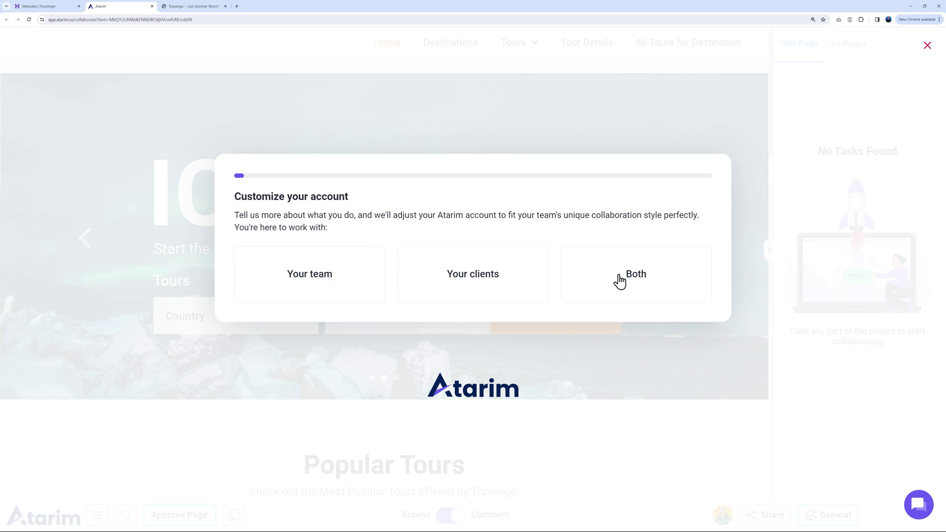
pyautogui.click(638, 279)
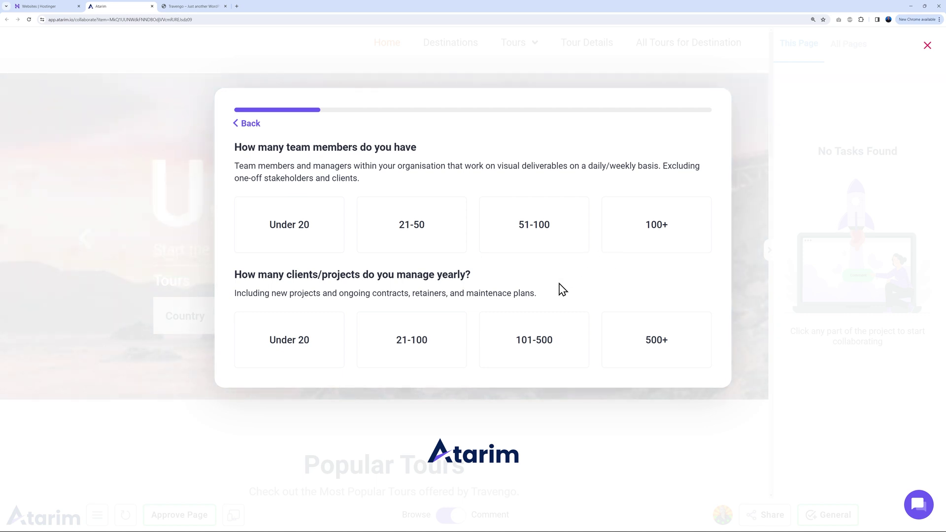
# Answer under 20 team members and 21-100 projects, name the workspace 'Mr Web', add a phone number, and continue
pyautogui.click(286, 242)
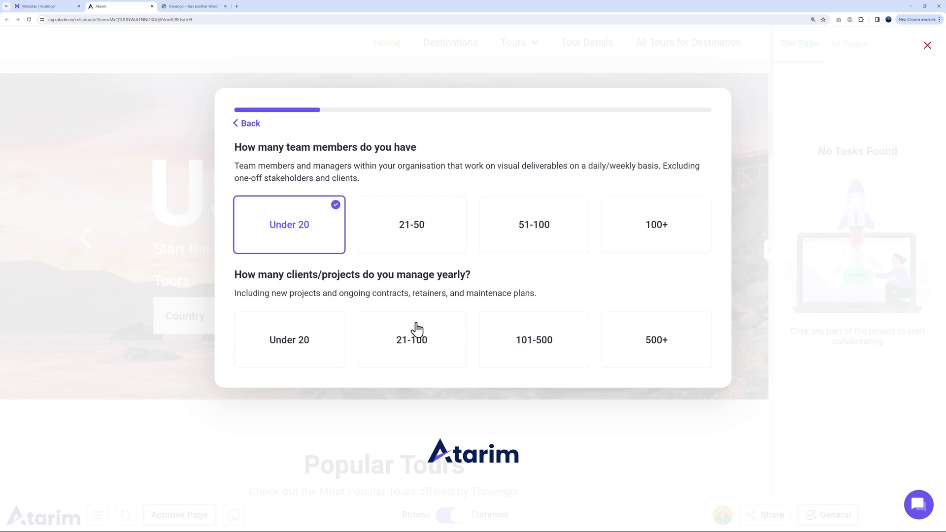
pyautogui.click(418, 340)
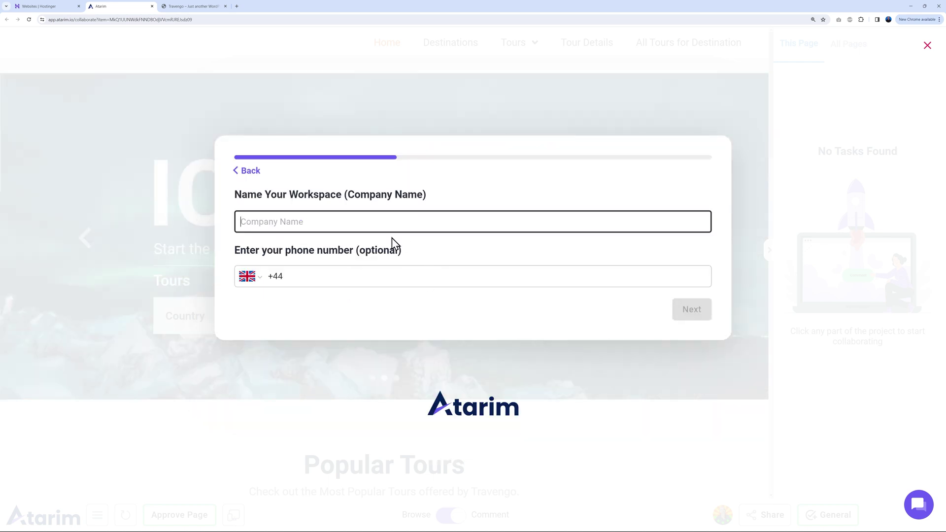
pyautogui.write('Mr Web')
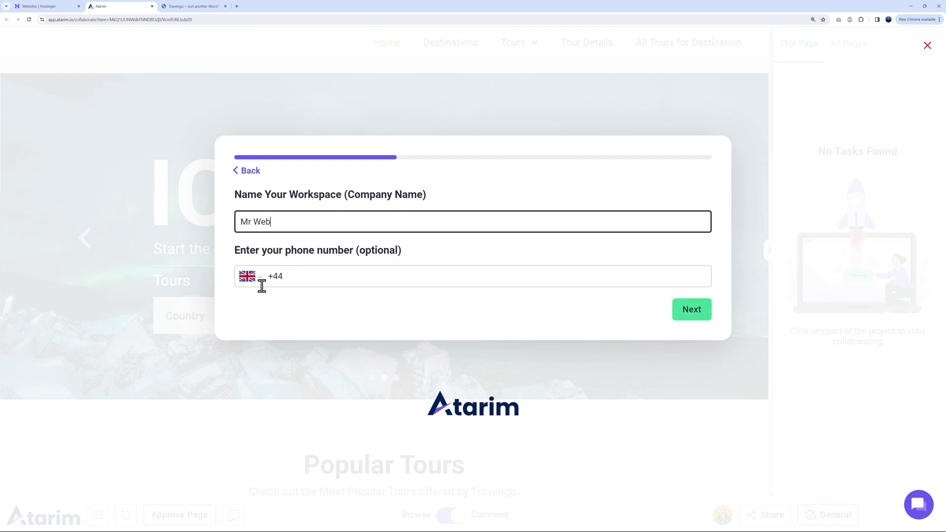
pyautogui.click(274, 276)
pyautogui.press('BackSpace')
pyautogui.press('BackSpace')
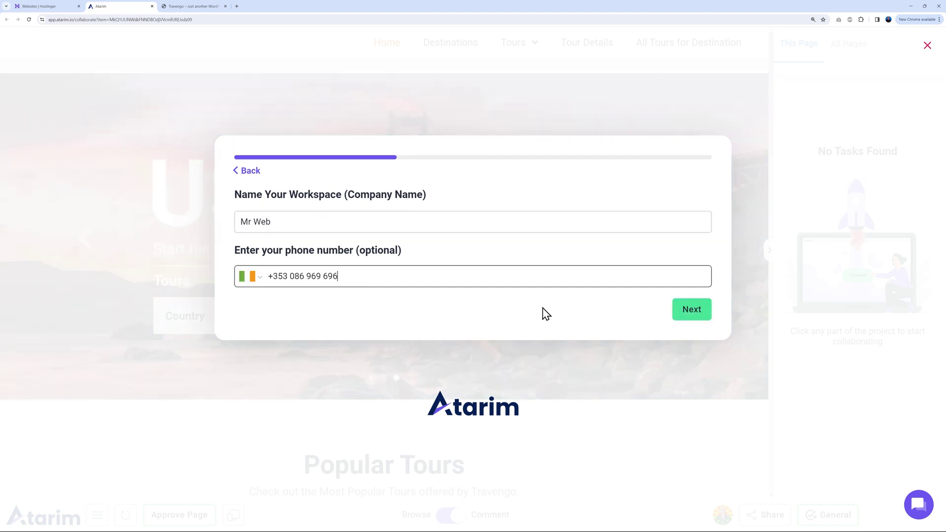
pyautogui.click(684, 322)
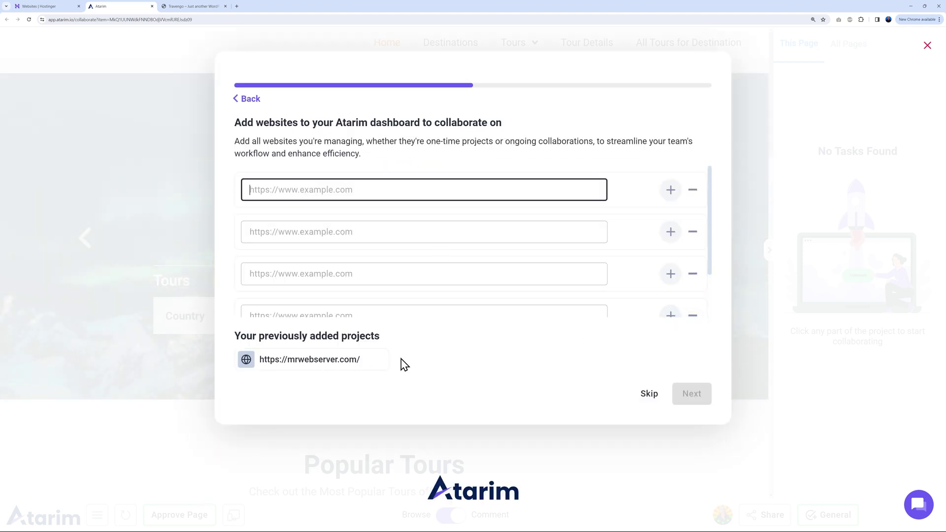
# Skip websites, invite one team member's e-mail as Administrator, drop the empty rows, and copy the invite link
pyautogui.click(660, 397)
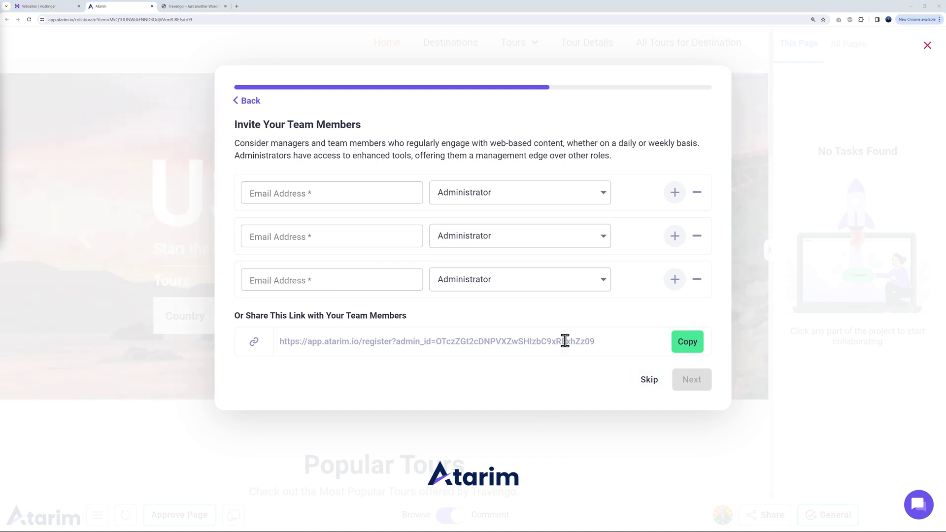
pyautogui.click(330, 193)
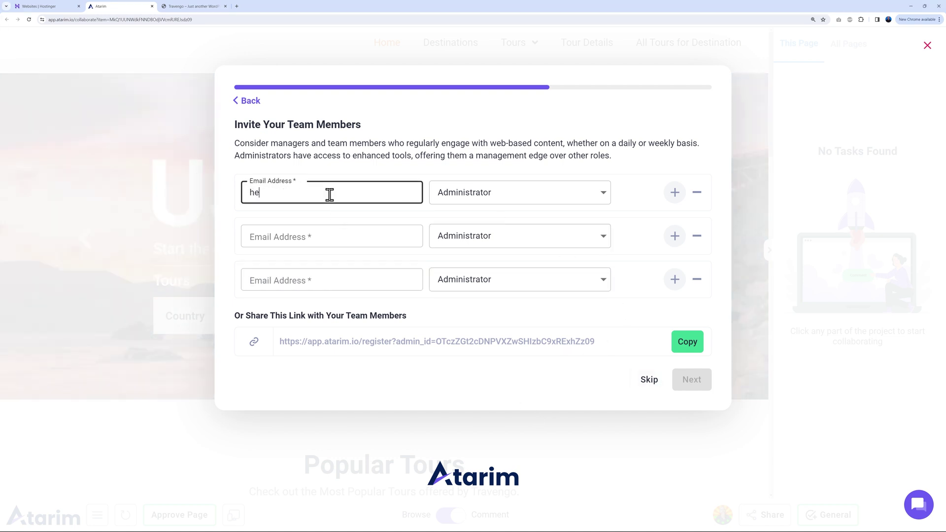
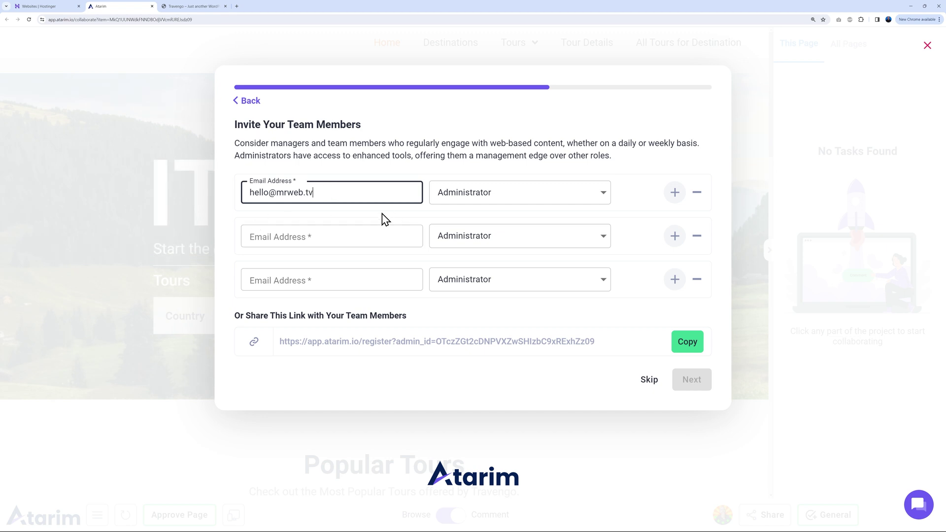
pyautogui.click(698, 238)
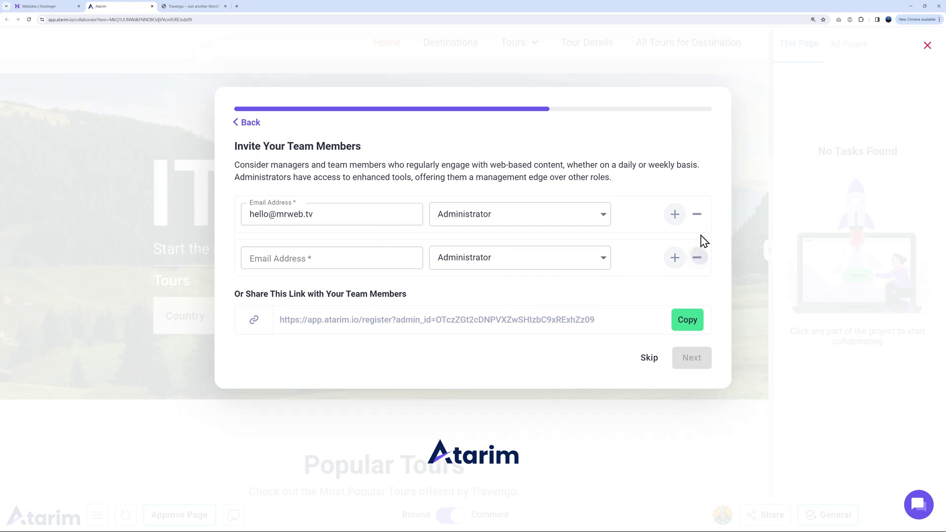
pyautogui.click(698, 254)
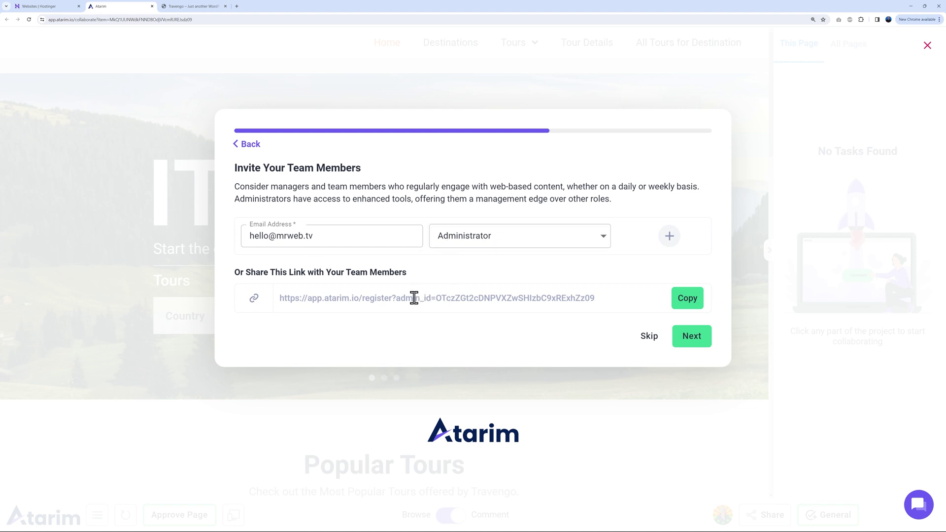
pyautogui.click(682, 305)
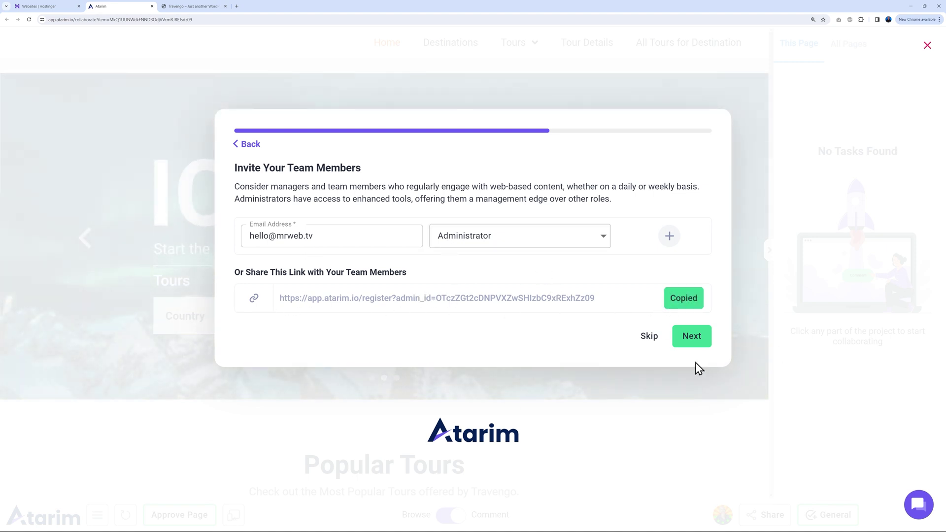
pyautogui.click(691, 340)
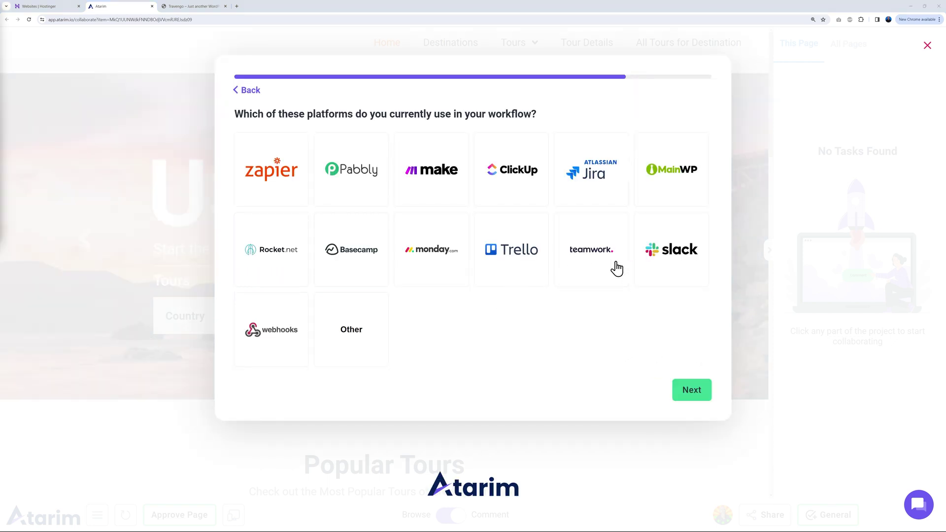
# Select Slack and Trello as workflow platforms, then finish onboarding to start visual collaboration on Travengo
pyautogui.click(654, 263)
pyautogui.click(508, 267)
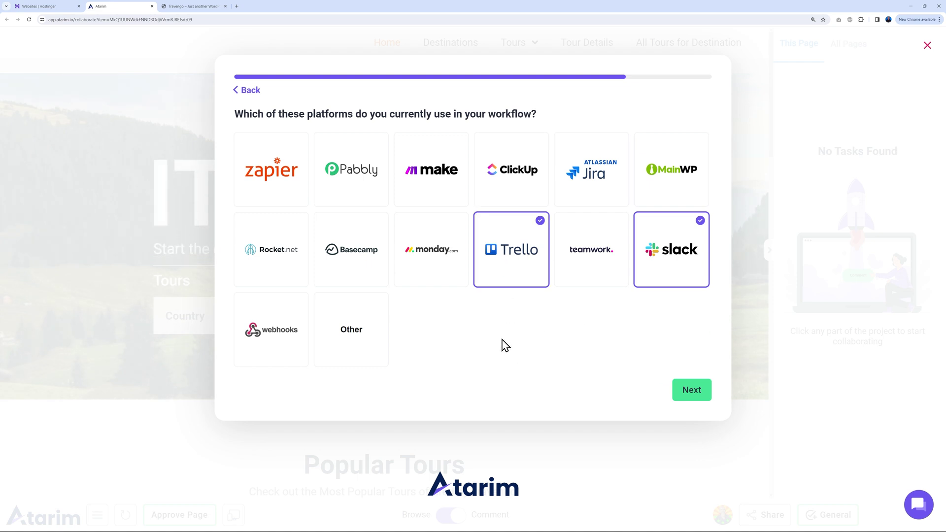
pyautogui.click(687, 384)
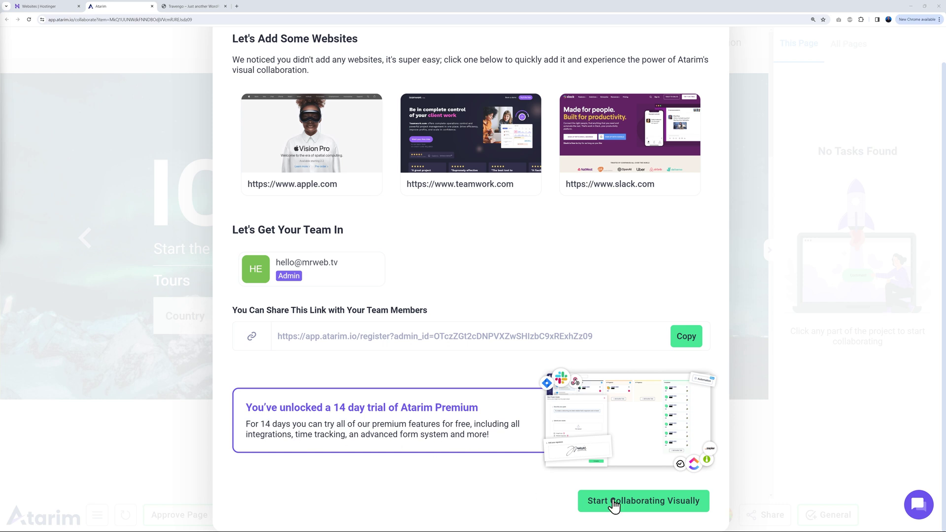
pyautogui.click(635, 508)
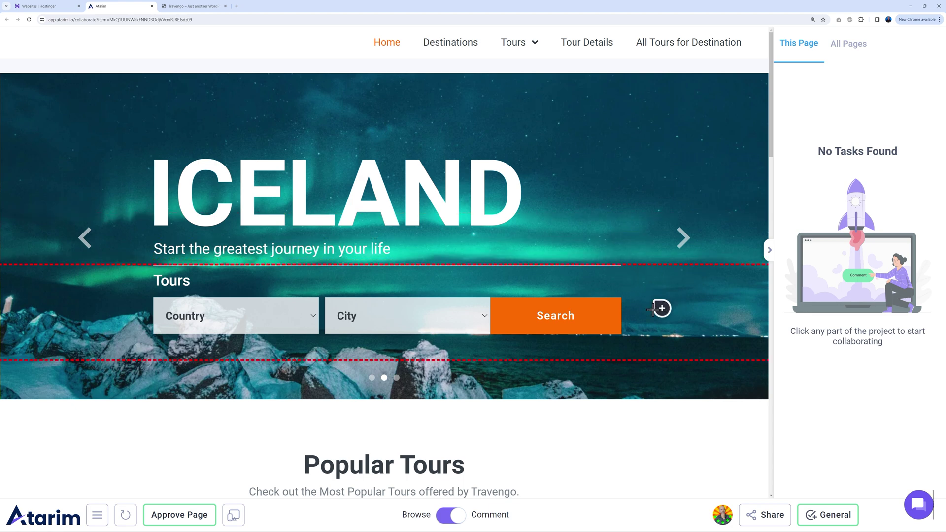
# Post the comment 'Change to Popular Destinations' on the Popular Tours heading
pyautogui.scroll(-5, 674, 310)
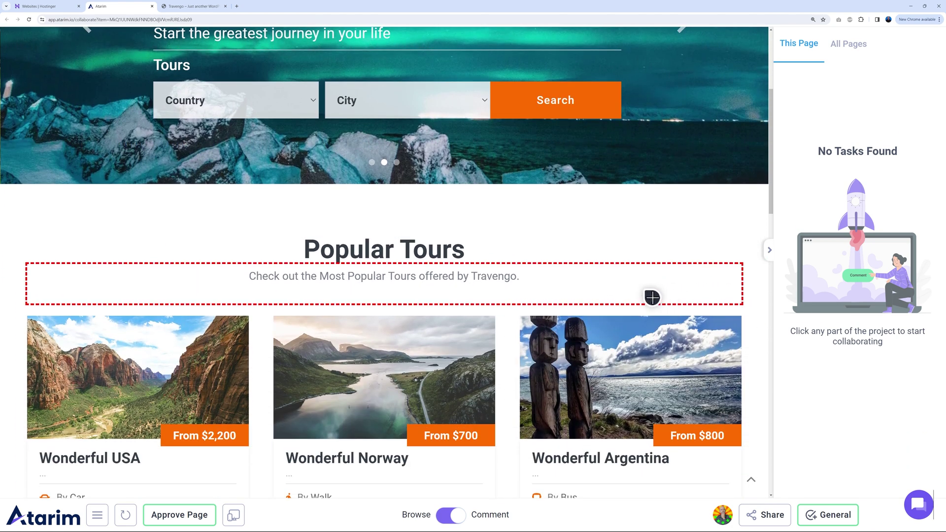
pyautogui.click(429, 265)
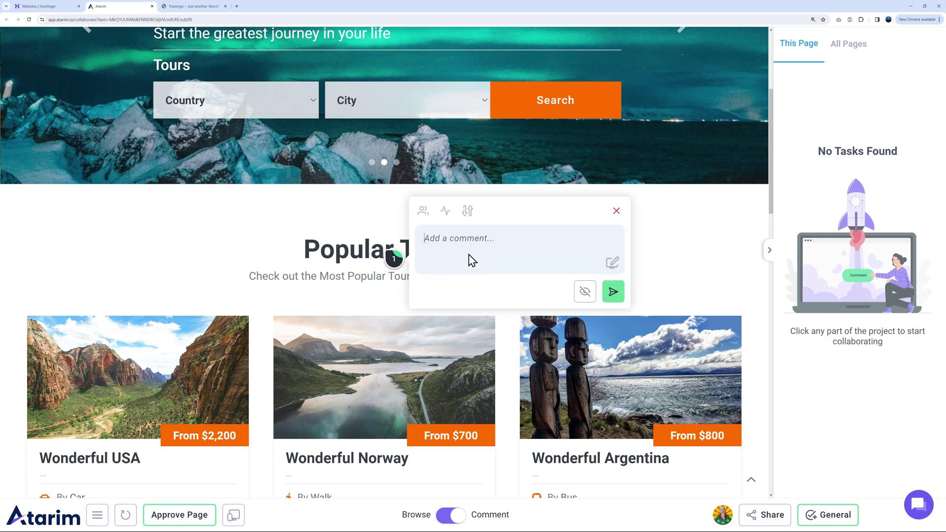
pyautogui.write('Change to Popular Destin')
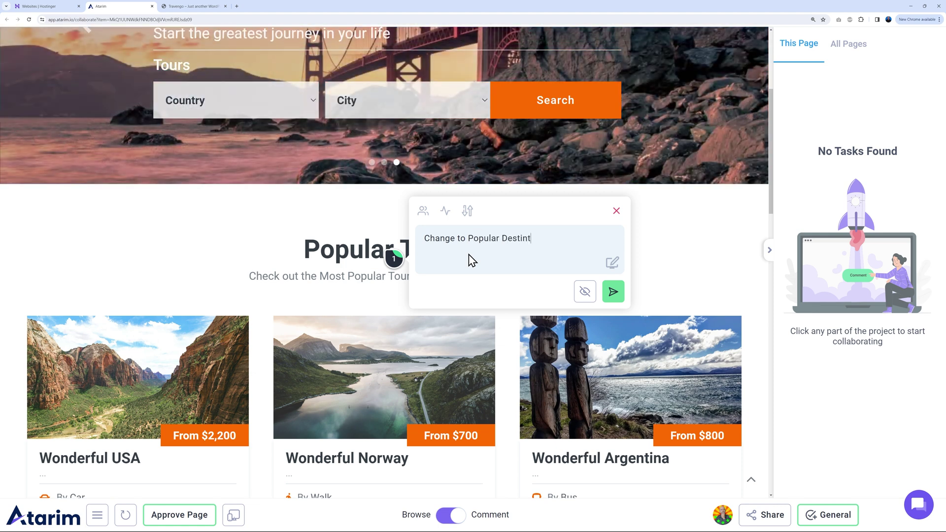
pyautogui.write('ations')
pyautogui.click(613, 293)
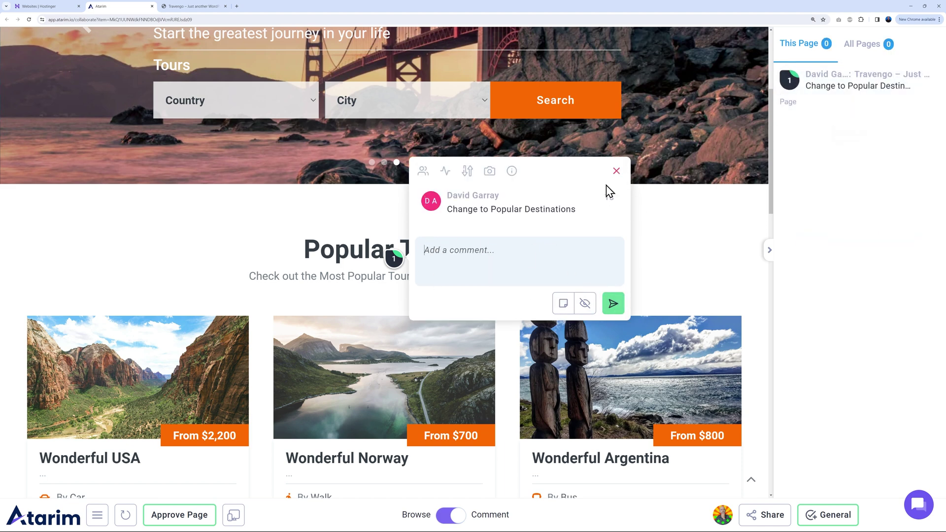
# Close the comment thread, scroll through the Travengo page, and return to the Hostinger tab
pyautogui.click(617, 171)
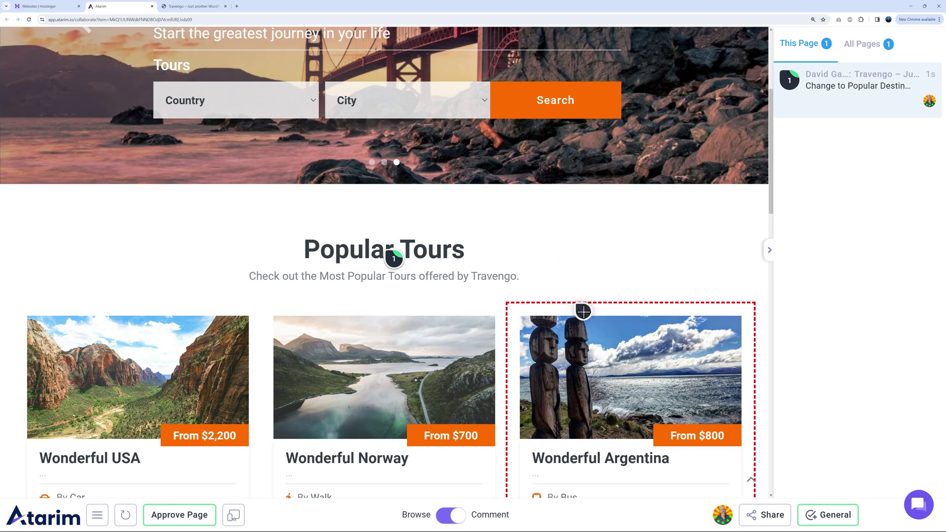
pyautogui.scroll(-1, 755, 337)
pyautogui.scroll(-8, 754, 337)
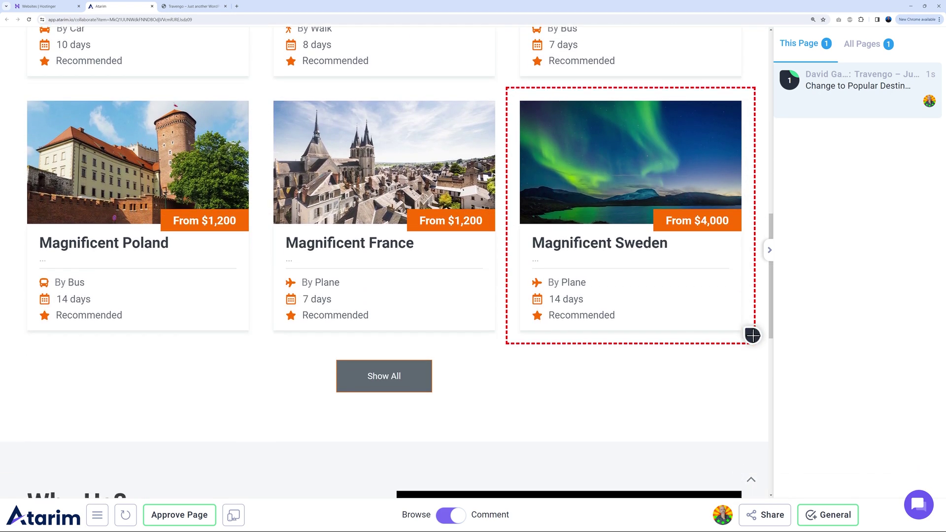
pyautogui.scroll(-5, 752, 335)
pyautogui.scroll(-2, 753, 336)
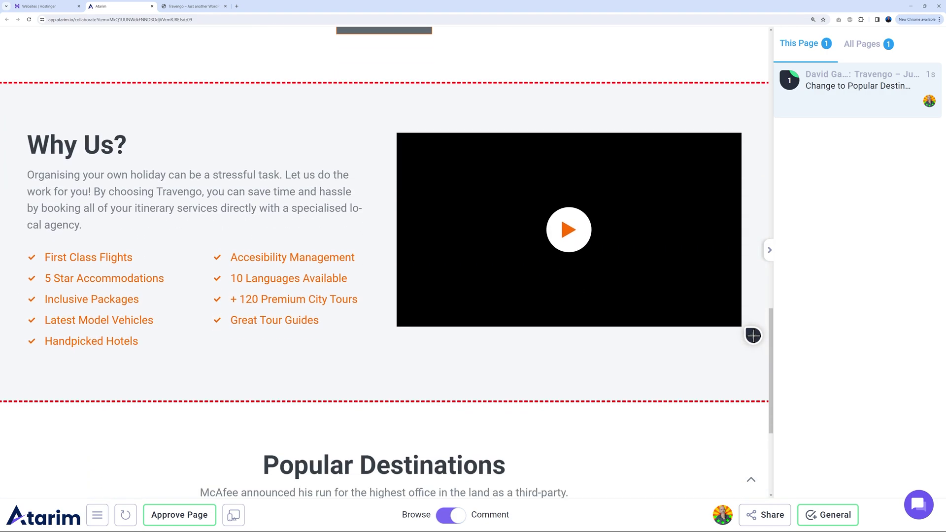
pyautogui.scroll(-5, 753, 336)
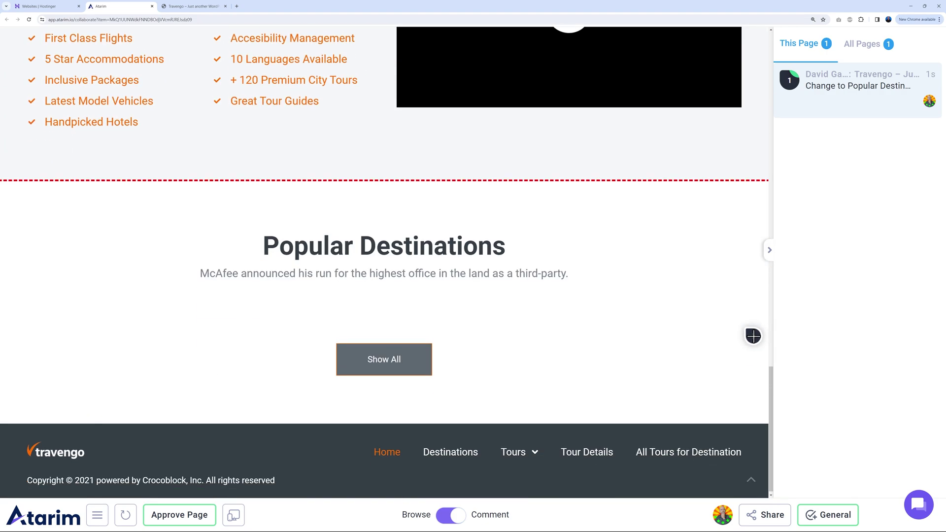
pyautogui.scroll(12, 753, 336)
pyautogui.scroll(12, 753, 336)
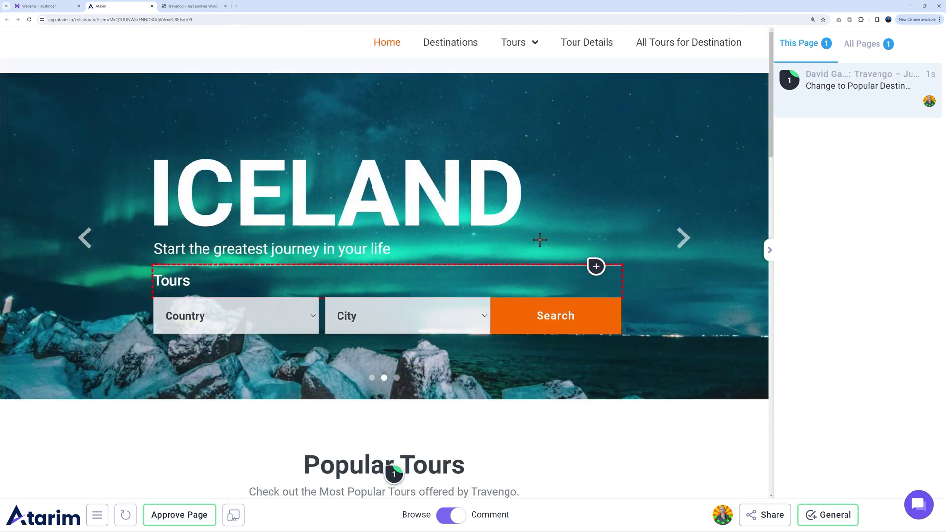
pyautogui.click(58, 6)
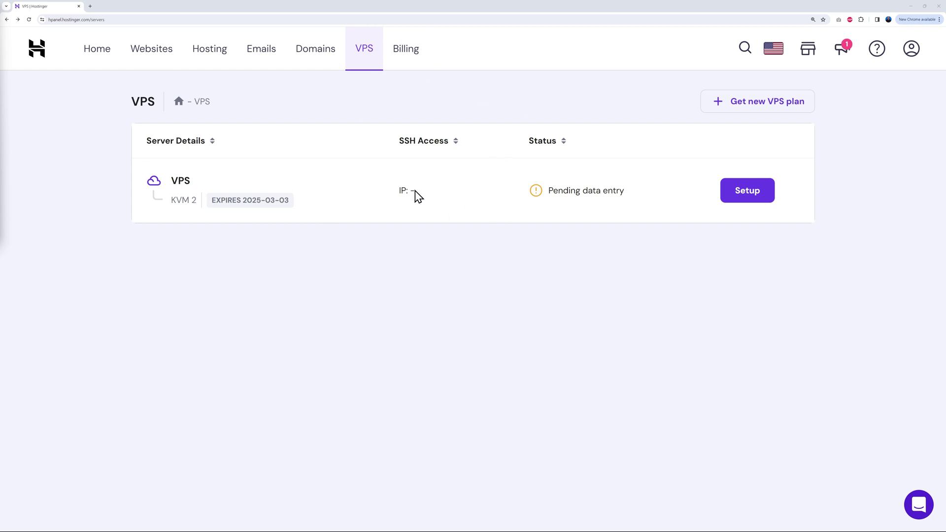
# Start the guided setup for the pending VPS and choose France as the server location
pyautogui.click(737, 205)
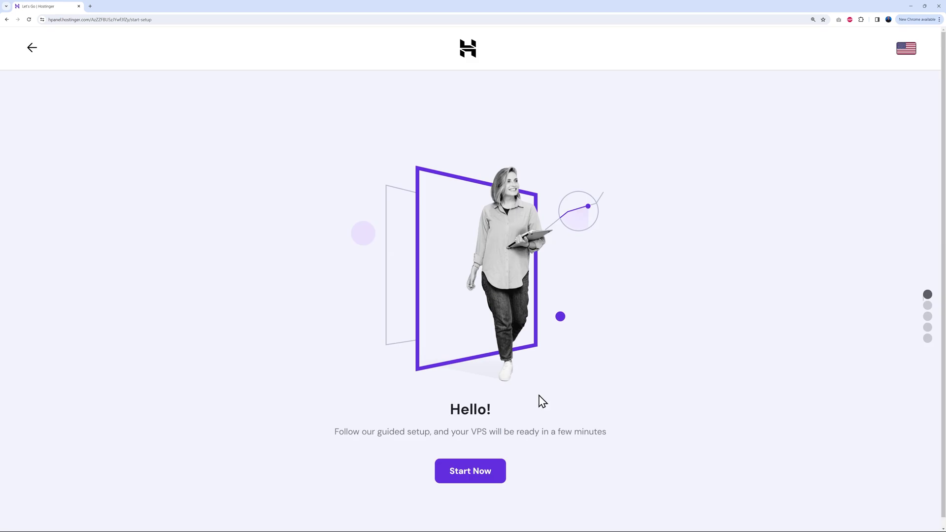
pyautogui.click(486, 475)
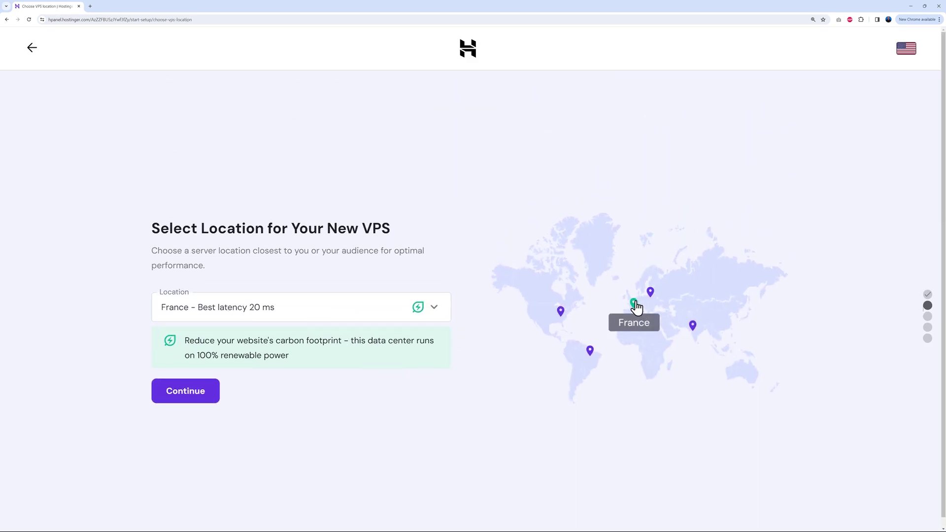
pyautogui.click(216, 398)
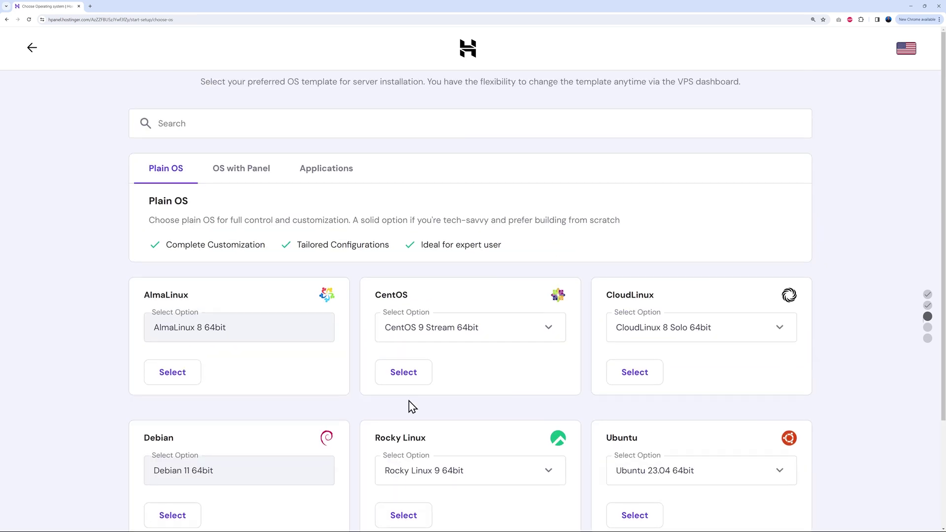
# Pick Ubuntu 22.04 64bit as the VPS operating system template
pyautogui.scroll(-2, 803, 293)
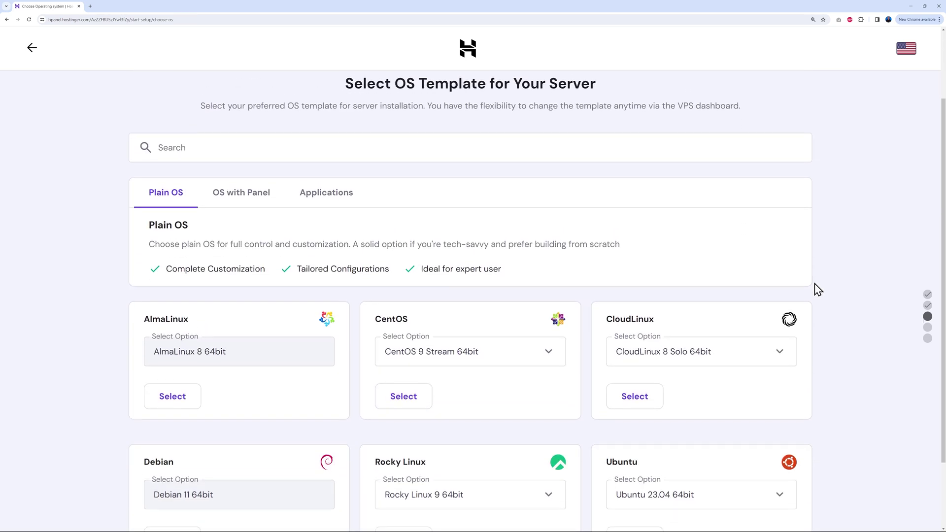
pyautogui.scroll(-2, 822, 271)
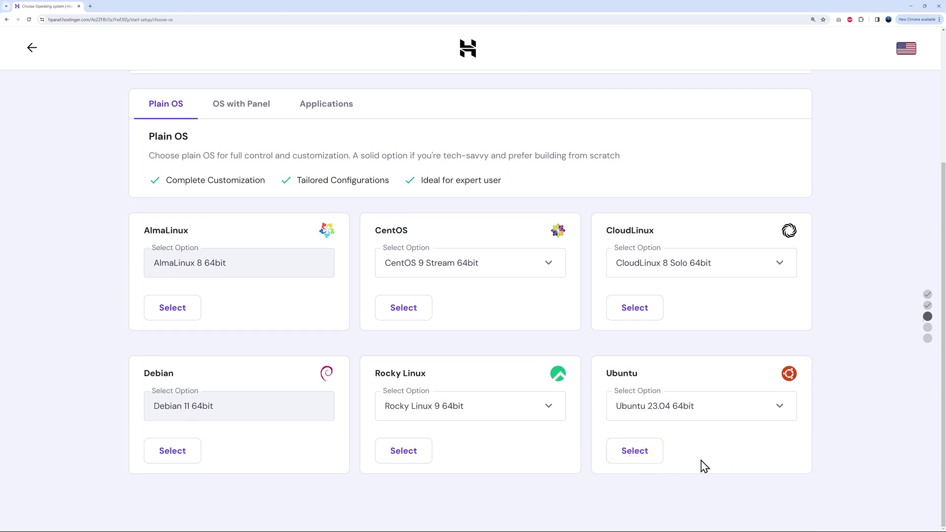
pyautogui.click(789, 414)
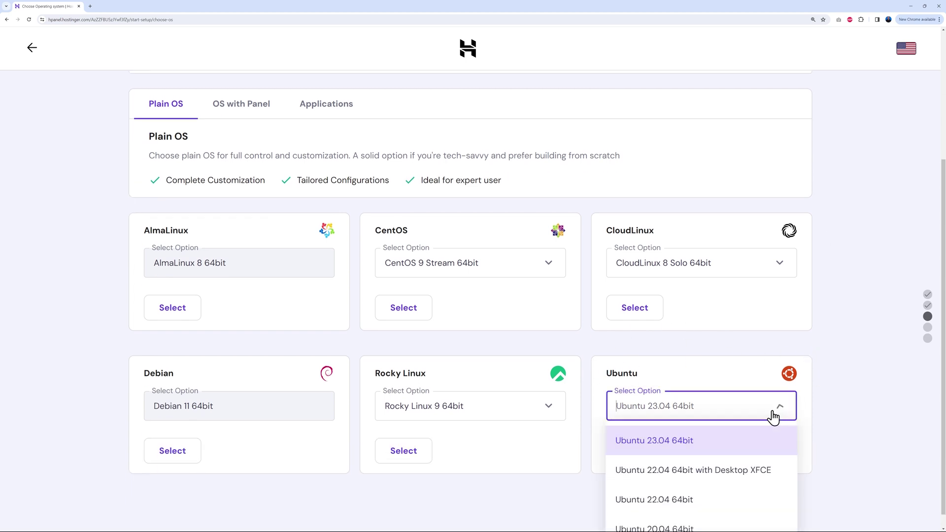
pyautogui.scroll(-1, 847, 422)
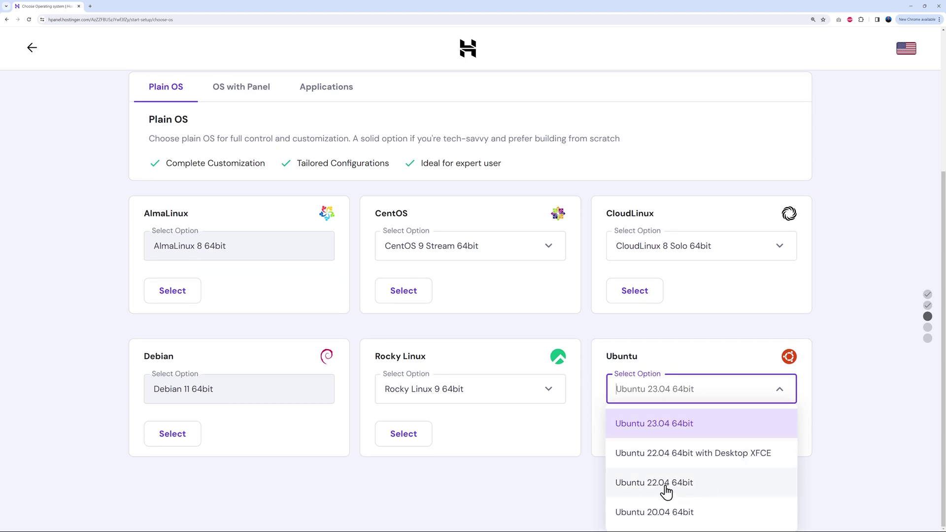
pyautogui.click(680, 486)
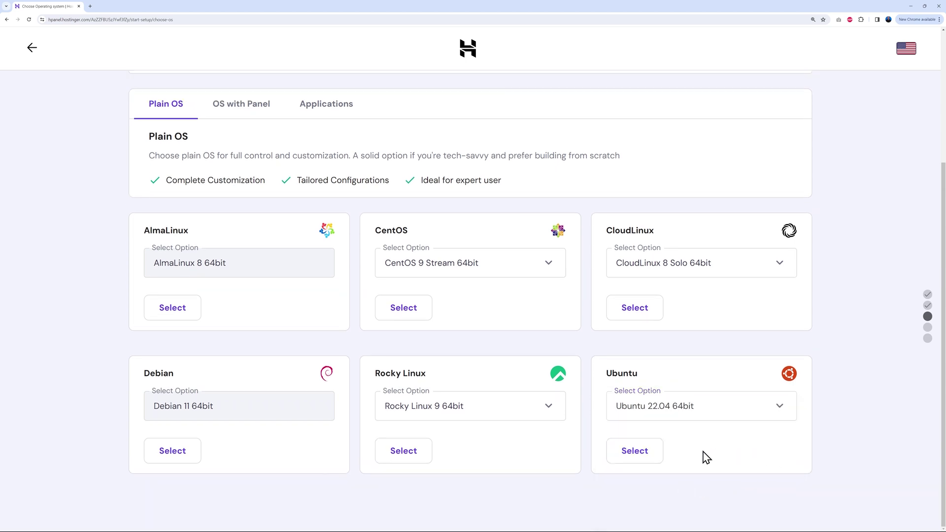
pyautogui.click(646, 462)
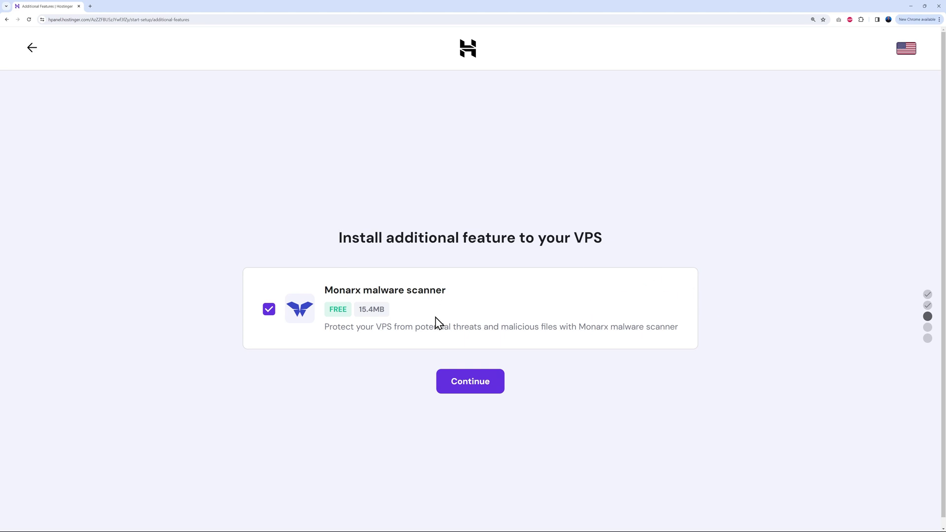
# Keep the Monarx scanner, paste the root password, finish setup, and open the VPS dashboard
pyautogui.click(478, 391)
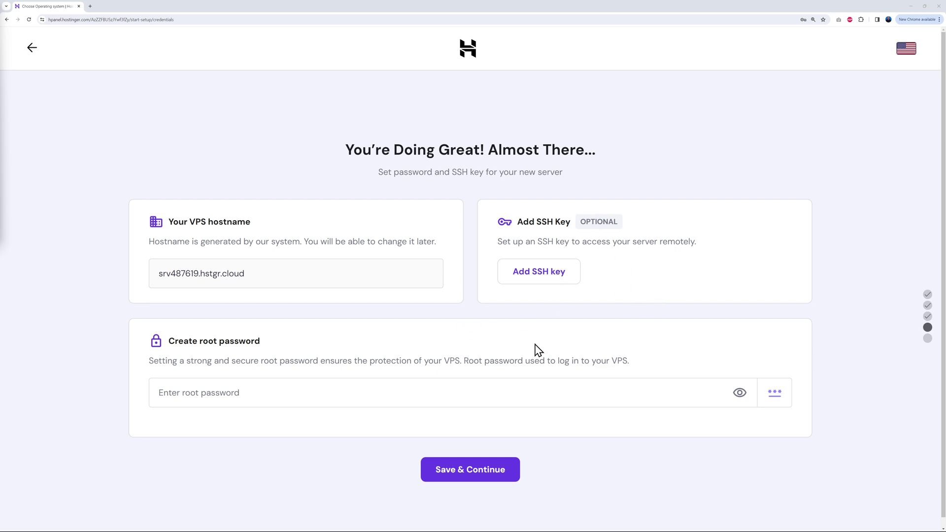
pyautogui.click(252, 394)
pyautogui.hotkey('ctrl', 'v')
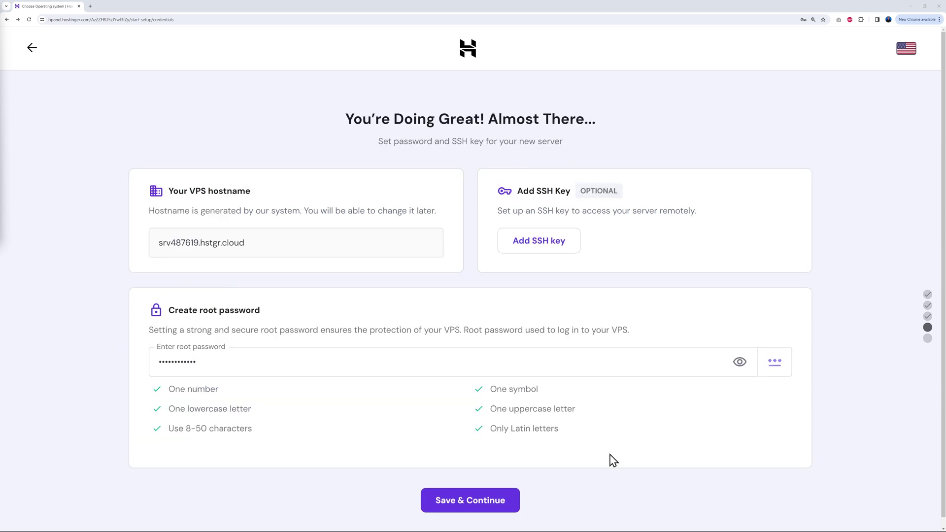
pyautogui.click(483, 507)
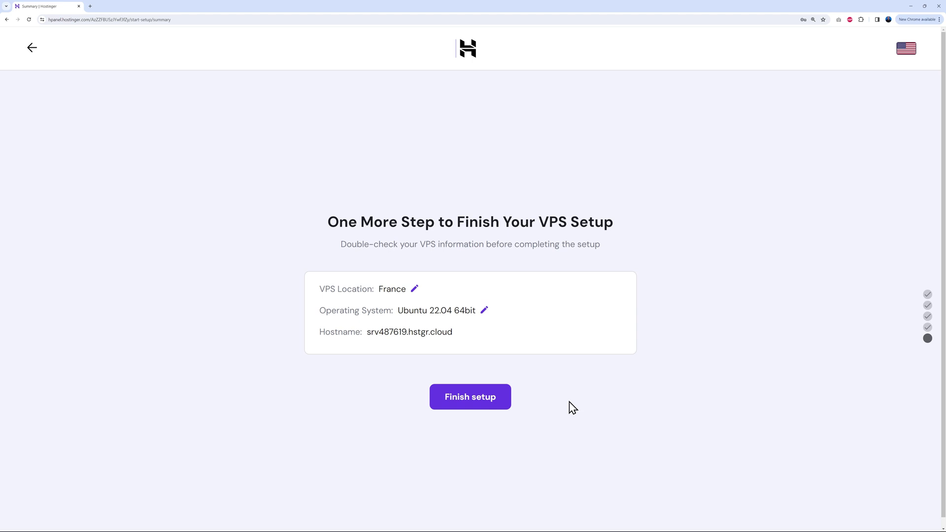
pyautogui.click(473, 396)
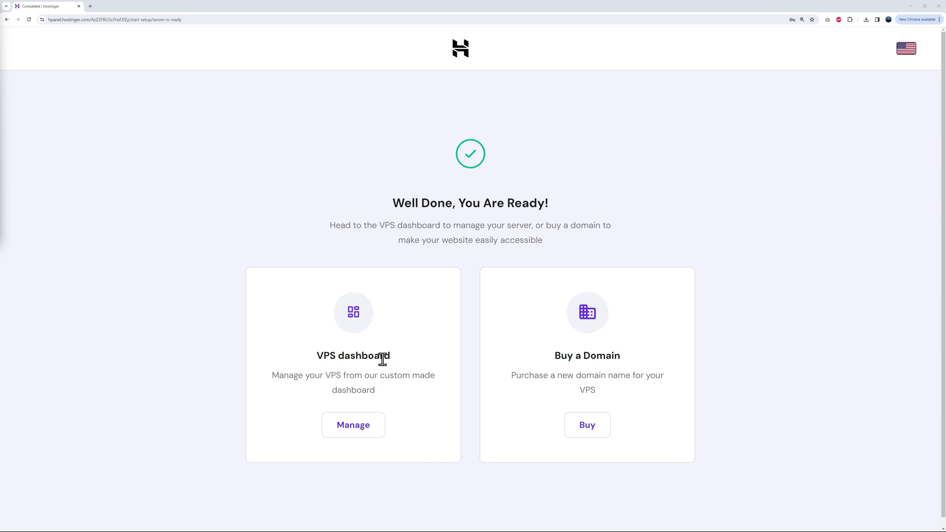
pyautogui.click(352, 436)
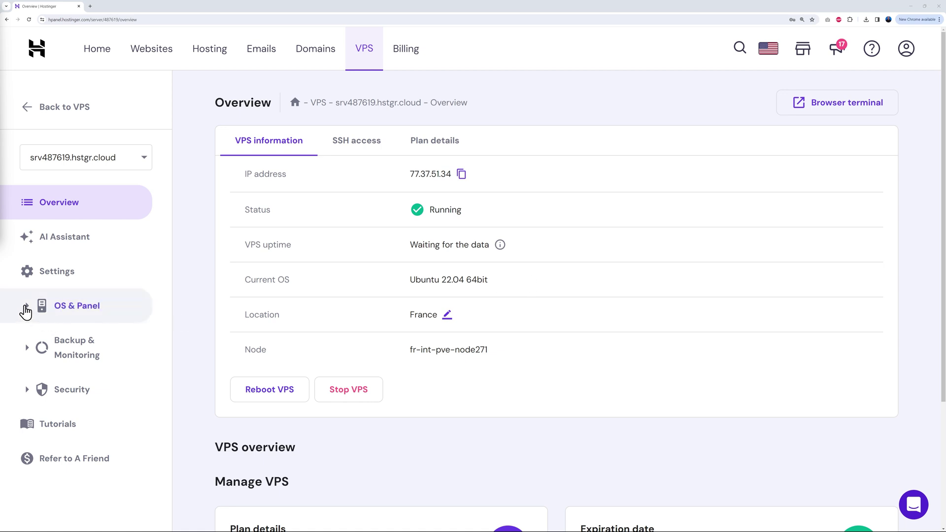
# In the OS settings, choose the 'Ubuntu 22.04 64bit with KubeSphere' application template and start Change OS
pyautogui.click(26, 312)
pyautogui.click(77, 341)
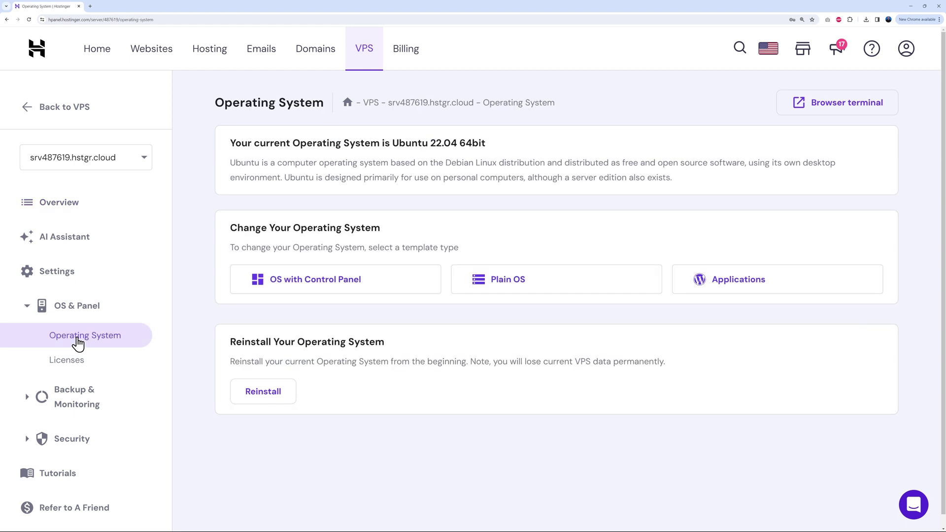
pyautogui.click(822, 291)
pyautogui.scroll(-2, 797, 342)
pyautogui.click(460, 227)
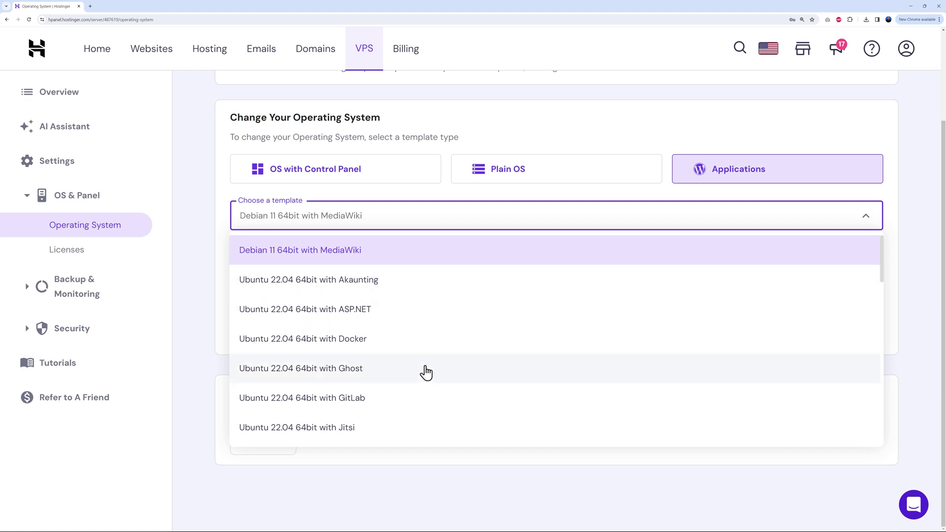
pyautogui.scroll(-1, 427, 373)
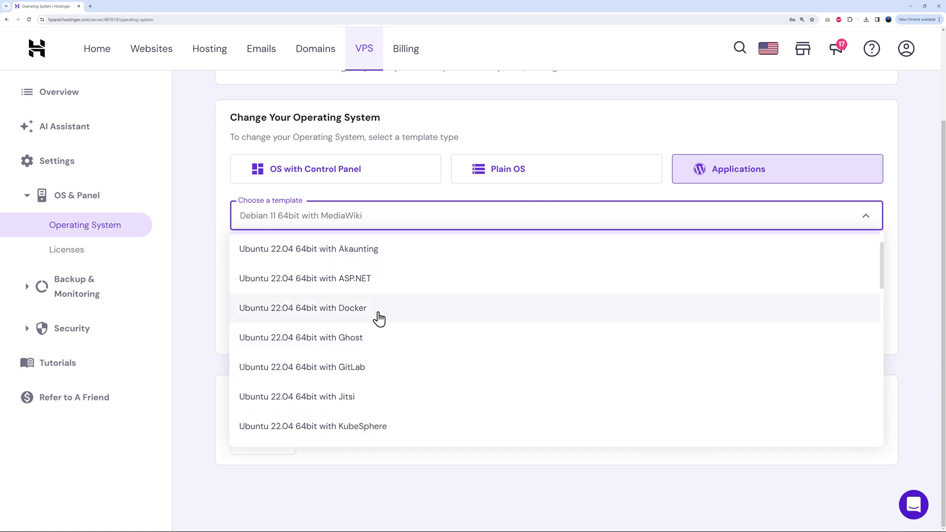
pyautogui.scroll(-3, 415, 342)
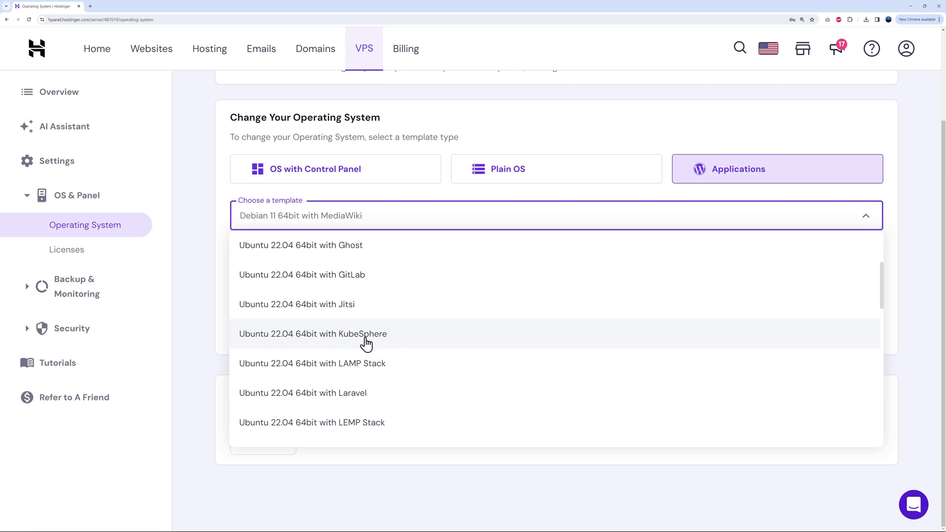
pyautogui.click(366, 334)
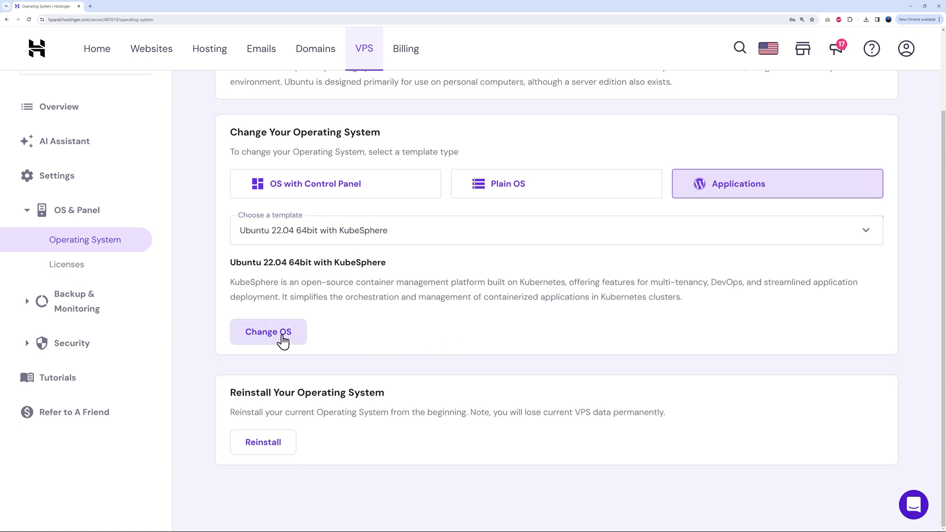
pyautogui.click(284, 340)
# Acknowledge file deletion, confirm, and submit a pasted new root password to reinstall with KubeSphere
pyautogui.click(331, 300)
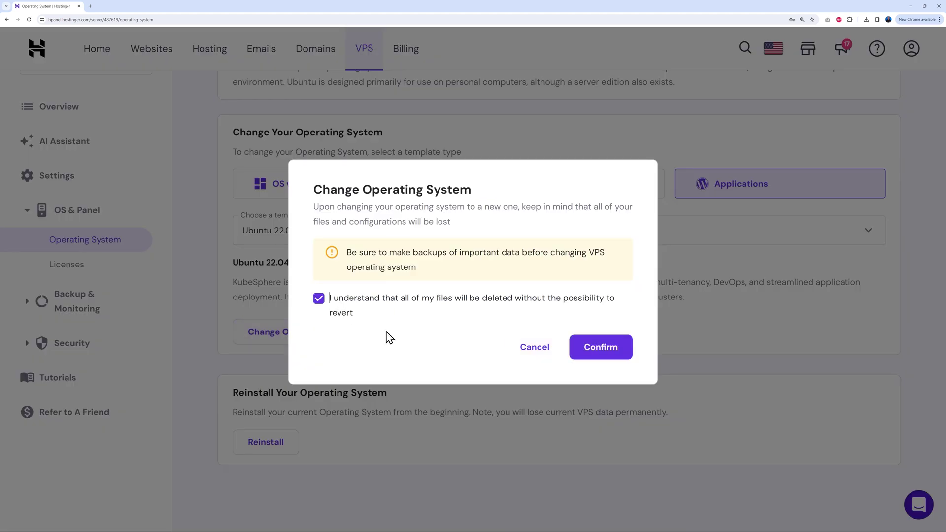
pyautogui.click(605, 354)
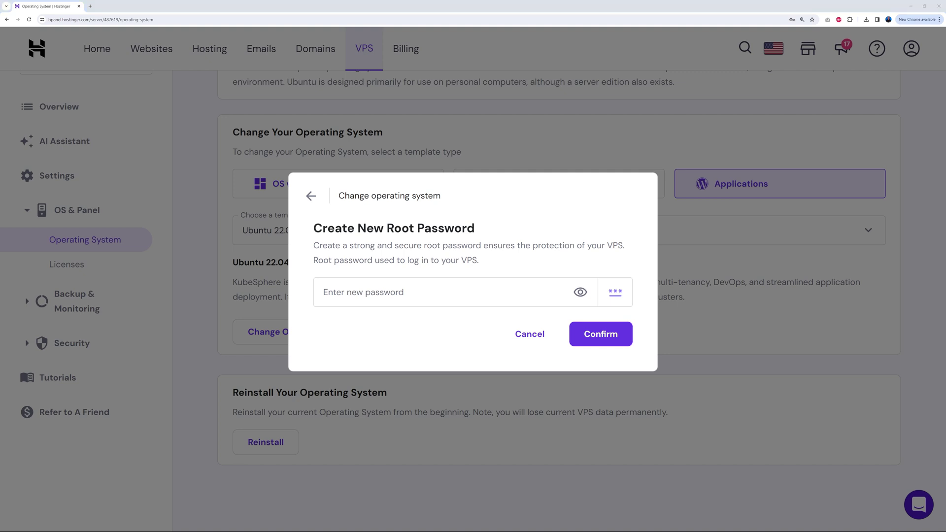
pyautogui.click(361, 297)
pyautogui.hotkey('ctrl', 'v')
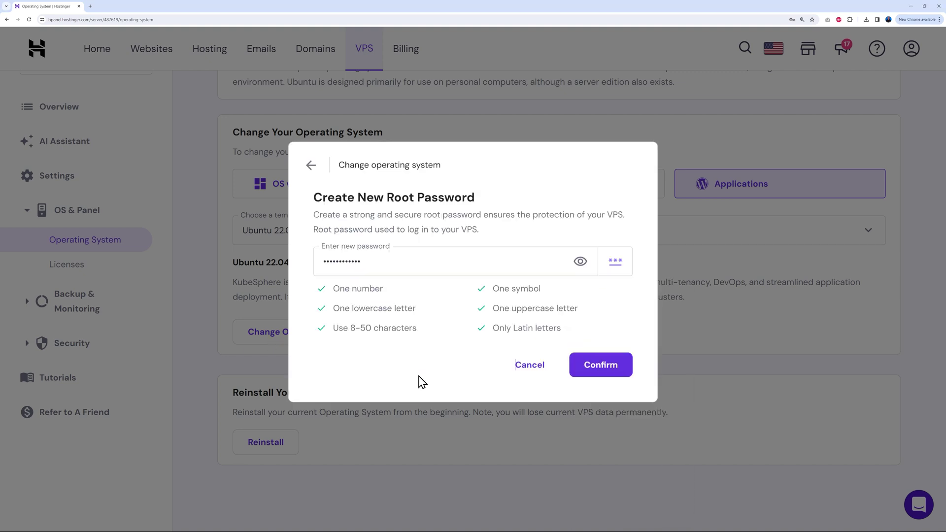
pyautogui.press('Return')
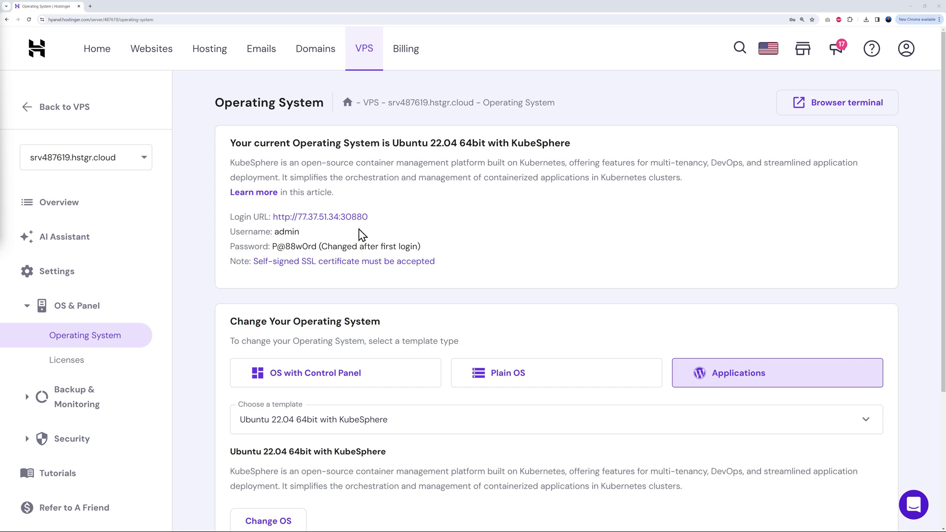
# Open the KubeSphere login page past the security warning and copy the default password from hPanel
pyautogui.click(347, 218)
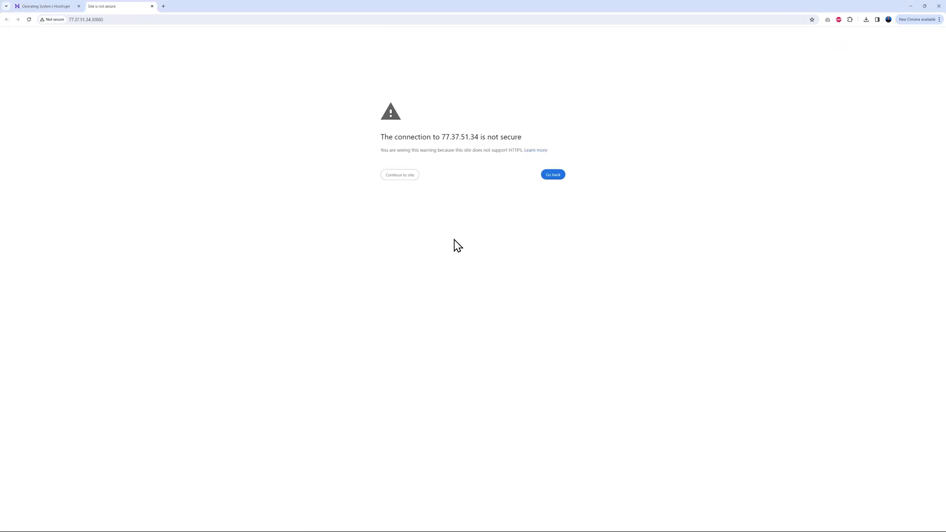
pyautogui.click(407, 179)
pyautogui.hotkey('ctrl', '+')
pyautogui.hotkey('ctrl', '+')
pyautogui.hotkey('ctrl', '+')
pyautogui.hotkey('ctrl', '+')
pyautogui.hotkey('ctrl', '+')
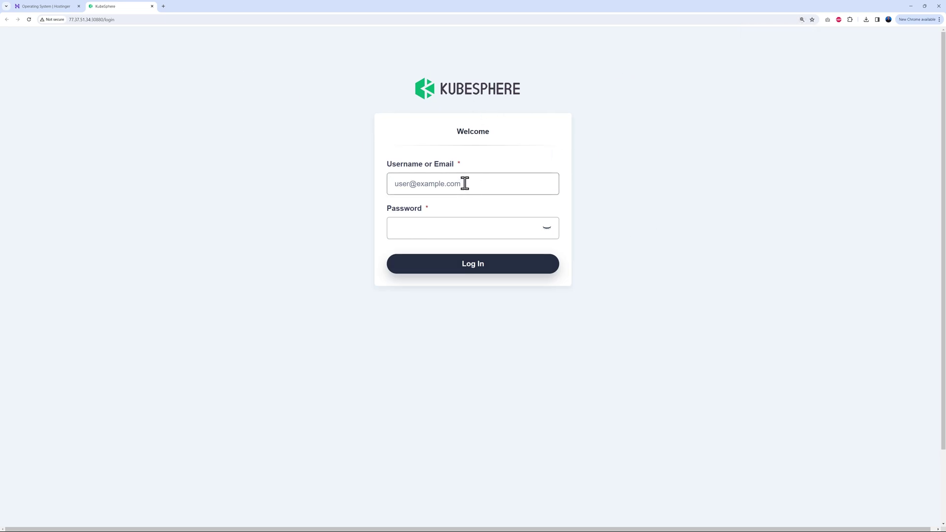
pyautogui.click(49, 6)
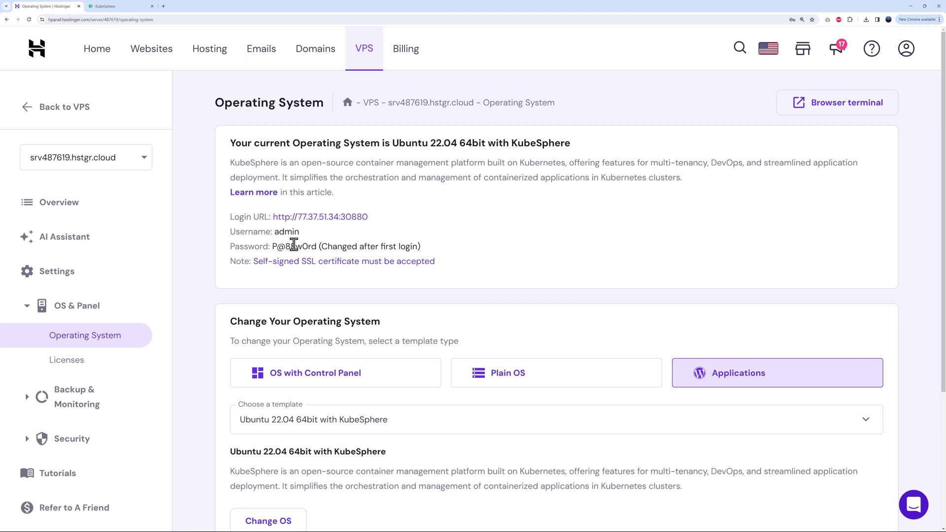
pyautogui.moveTo(273, 247); pyautogui.dragTo(308, 247)
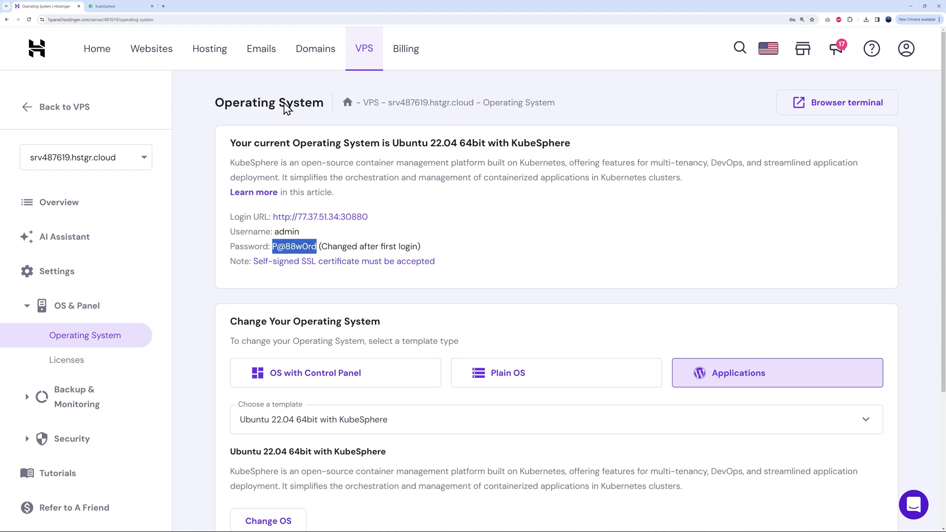
pyautogui.click(105, 6)
# Sign in to KubeSphere as admin with the default password
pyautogui.click(482, 187)
pyautogui.write('admin')
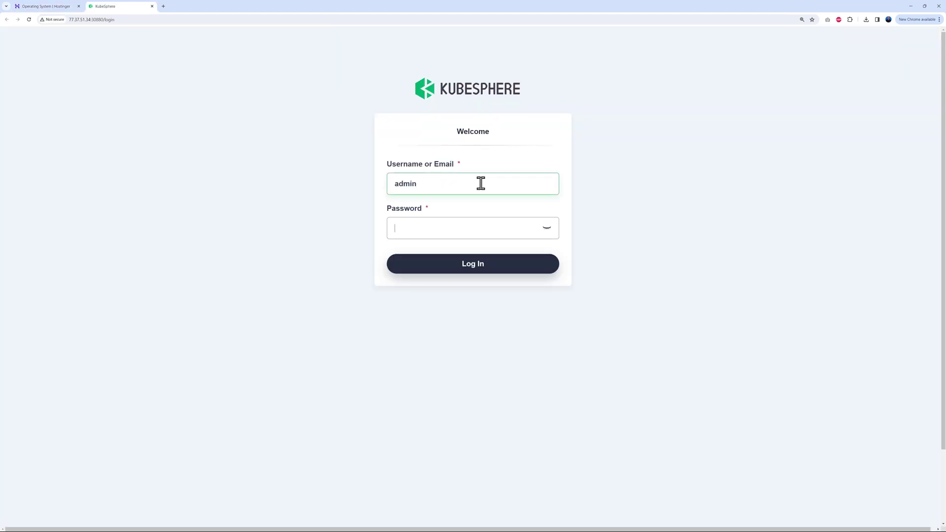
pyautogui.hotkey('ctrl', 'v')
pyautogui.click(476, 263)
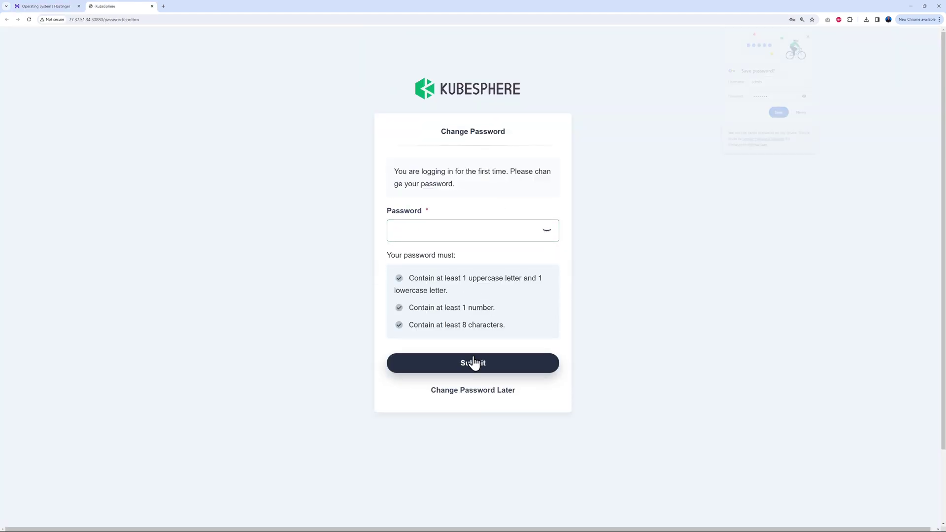
# Dismiss the save-password prompt and submit a new admin password
pyautogui.click(810, 35)
pyautogui.click(387, 226)
pyautogui.click(416, 238)
pyautogui.hotkey('ctrl', 'v')
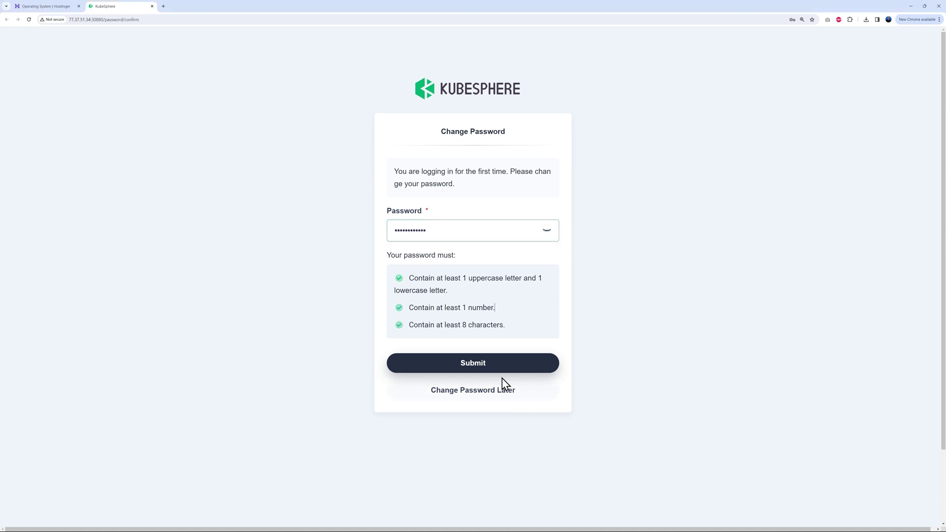
pyautogui.click(475, 368)
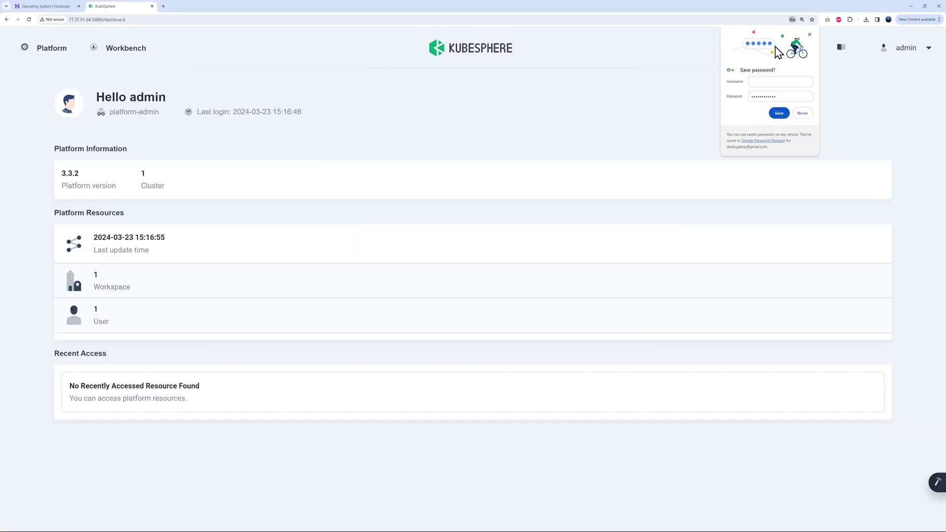
# Dismiss the save-password prompt and go from Platform to the default cluster's Cluster Management overview
pyautogui.click(809, 34)
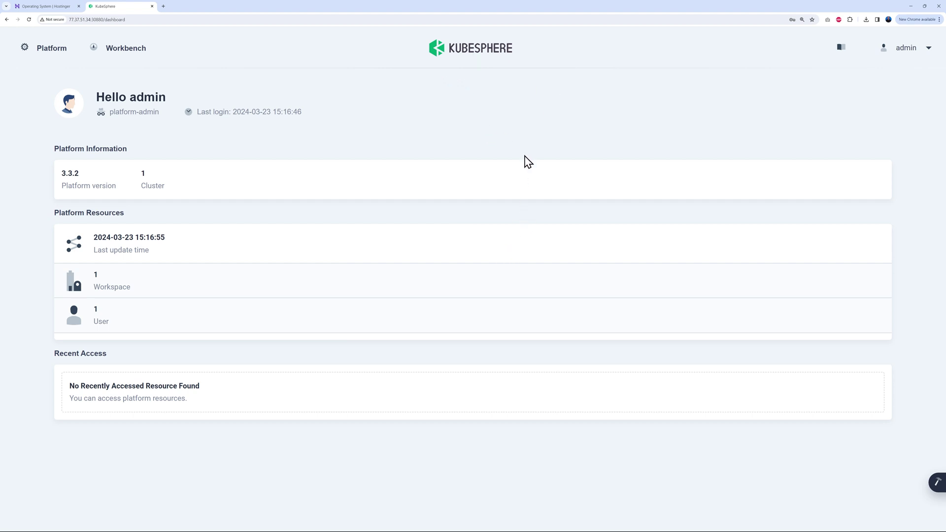
pyautogui.click(51, 48)
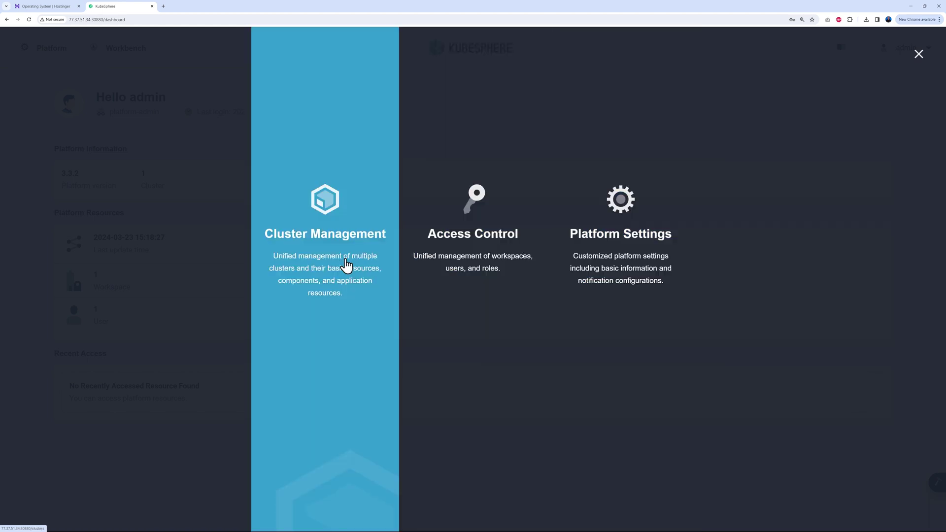
pyautogui.click(327, 240)
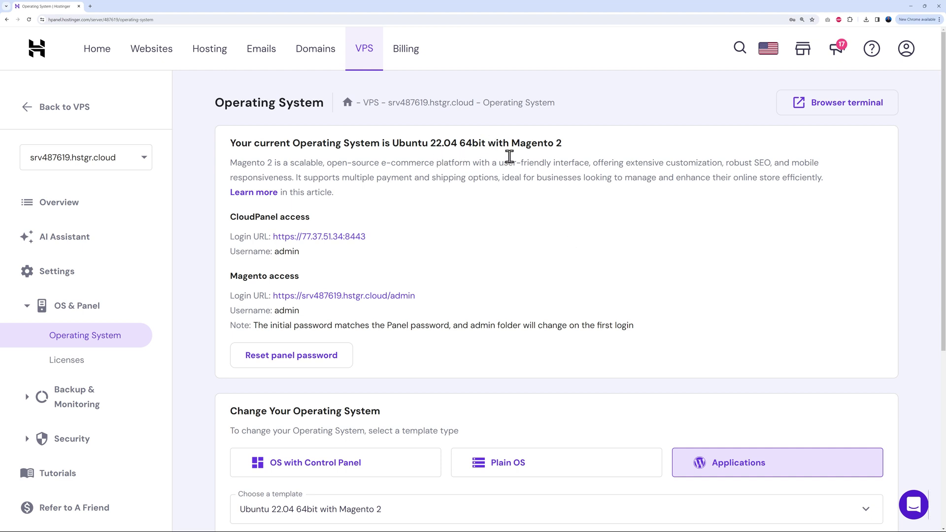
# Sign in to Magento Admin as admin and allow Adobe usage-data collection
pyautogui.moveTo(512, 144); pyautogui.dragTo(576, 153)
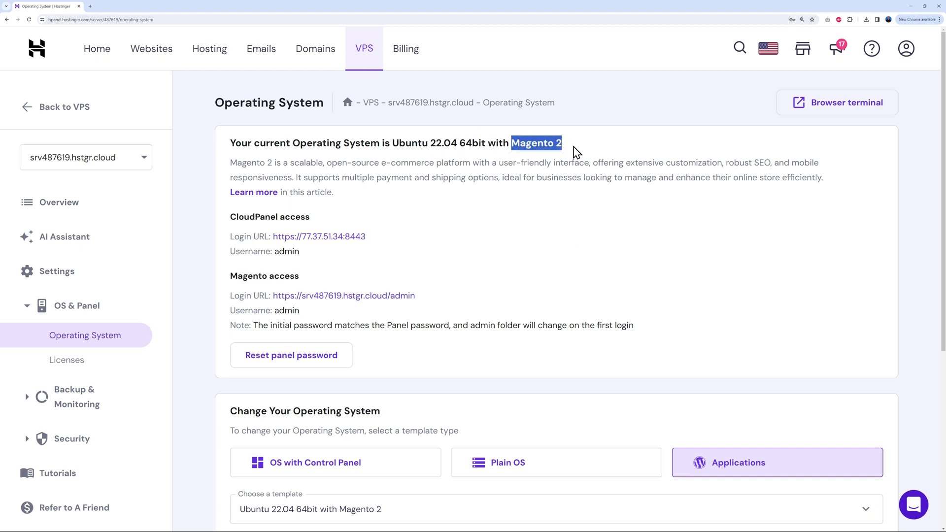
pyautogui.click(575, 147)
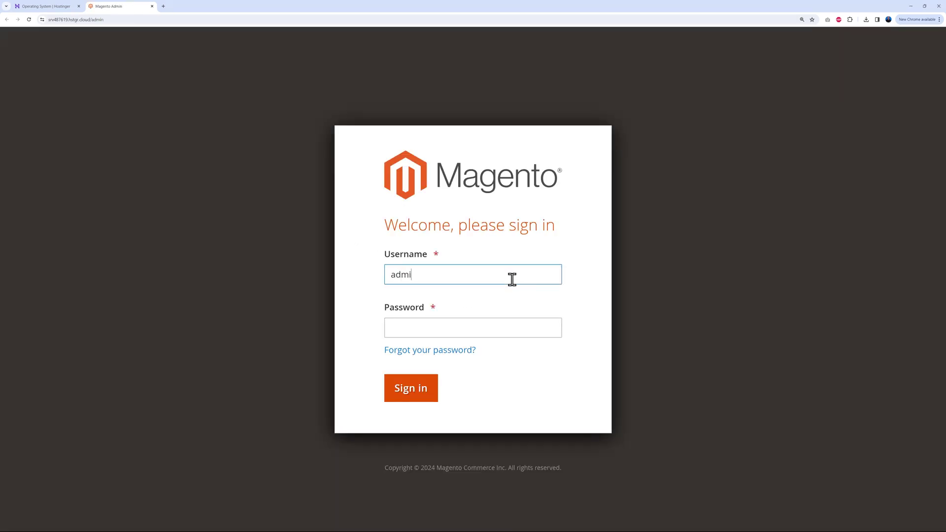
pyautogui.press('Tab')
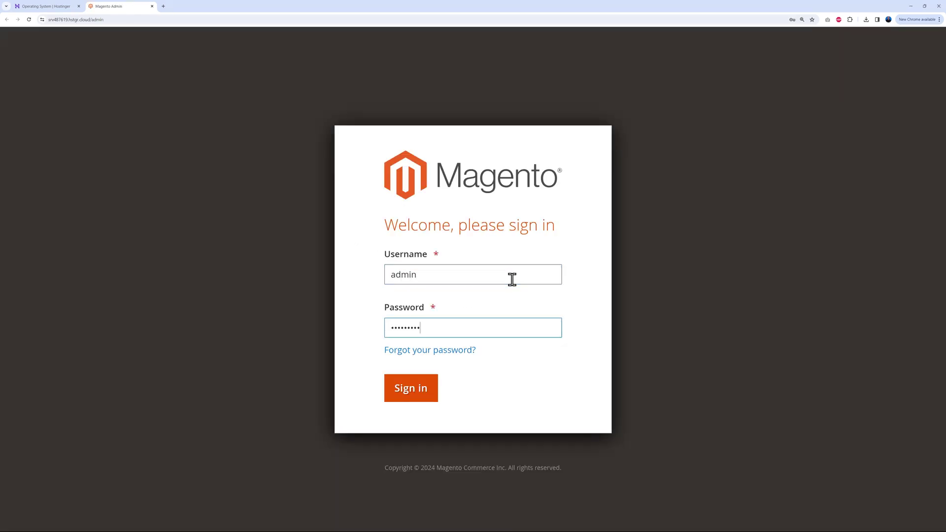
pyautogui.click(408, 396)
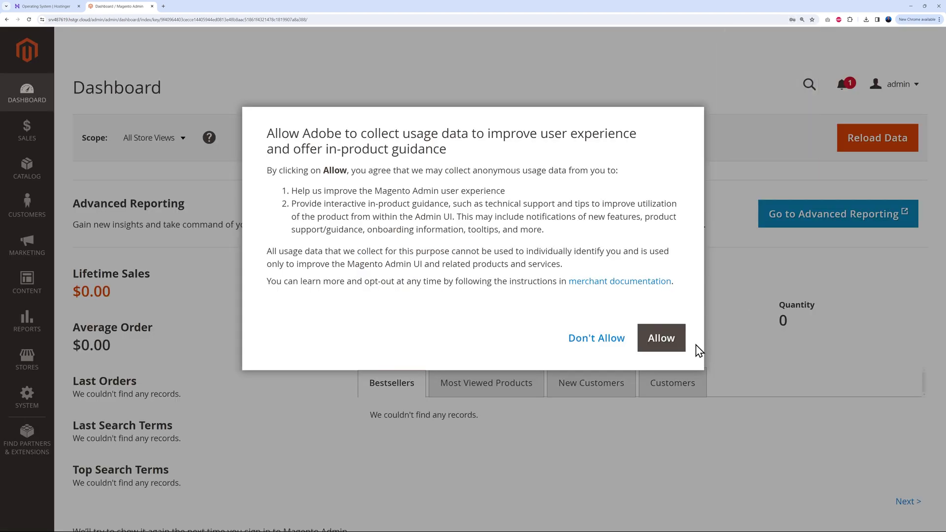
pyautogui.click(659, 345)
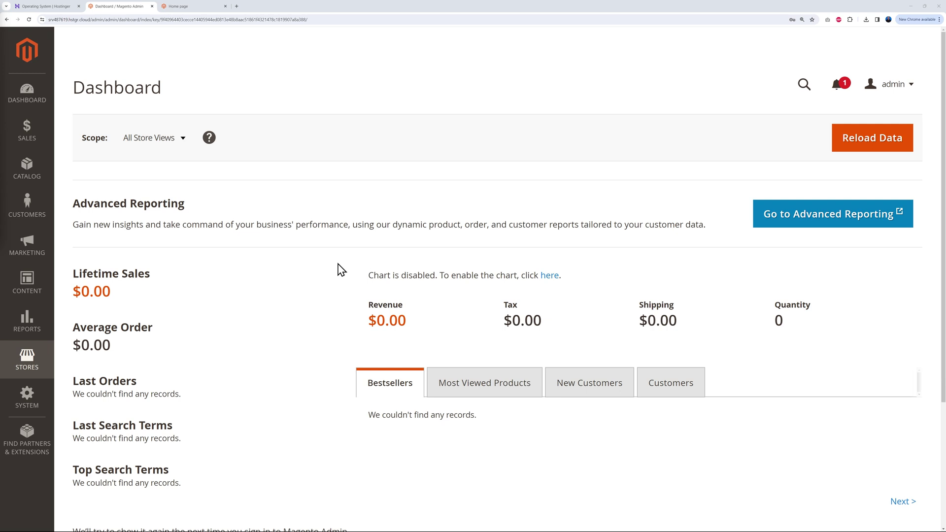
# Browse the Magento sidebar sections from Sales through Stores
pyautogui.click(27, 141)
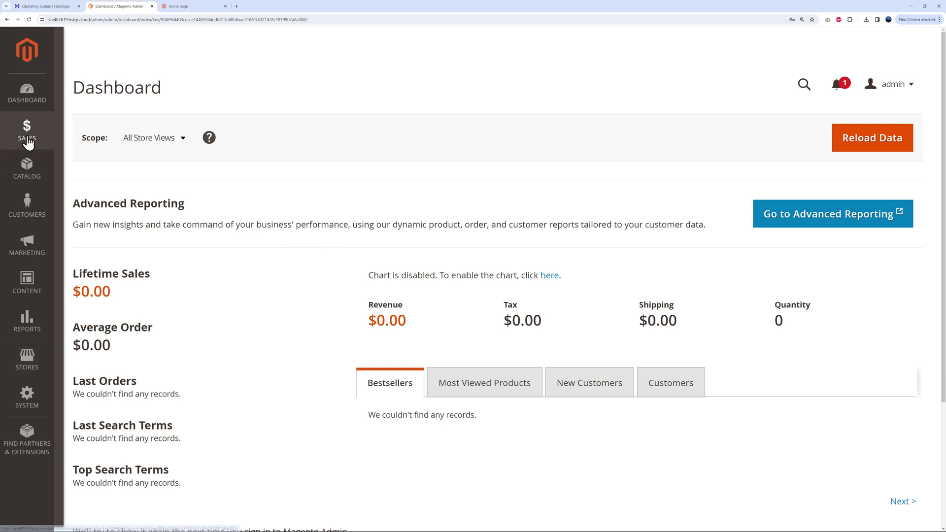
pyautogui.click(28, 174)
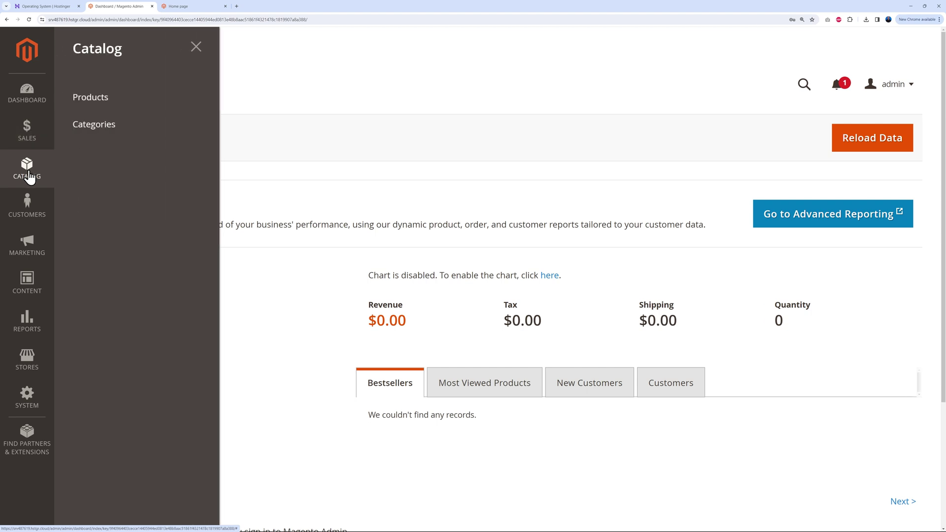
pyautogui.click(30, 217)
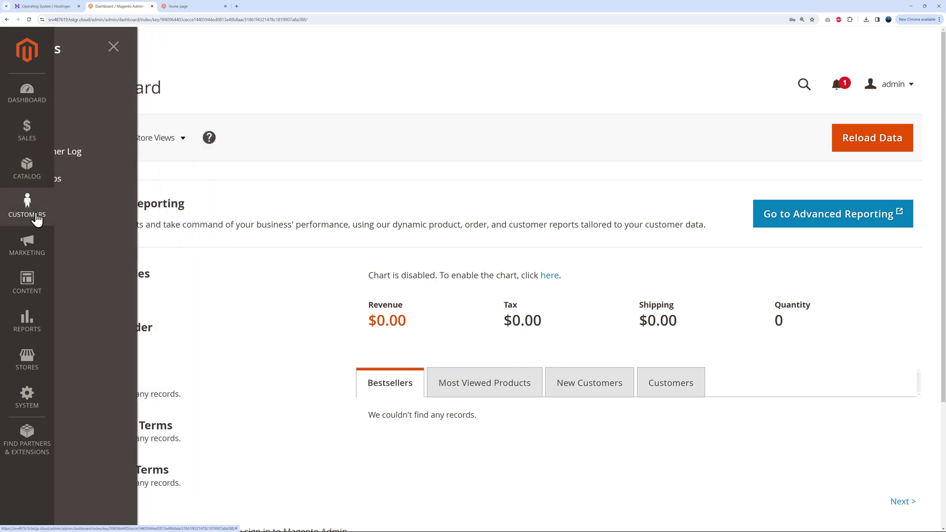
pyautogui.click(33, 248)
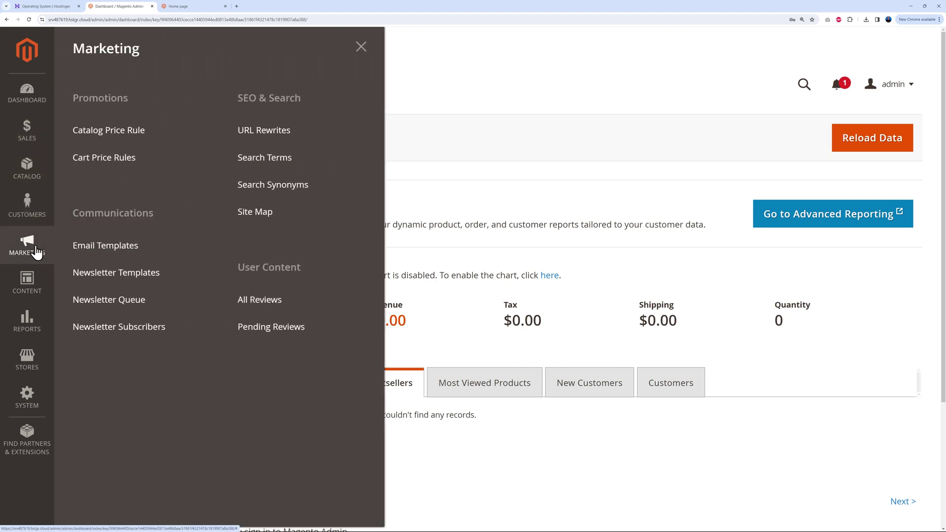
pyautogui.click(27, 290)
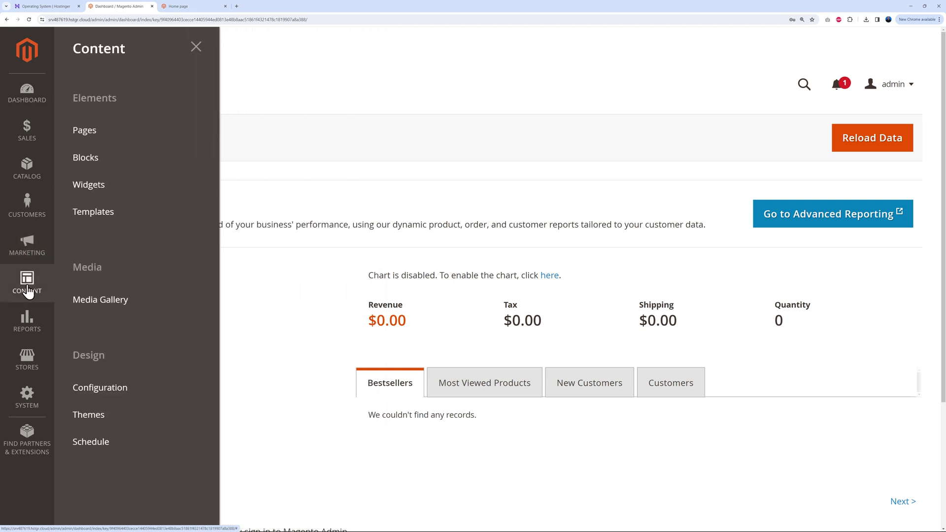
pyautogui.click(25, 331)
pyautogui.click(22, 357)
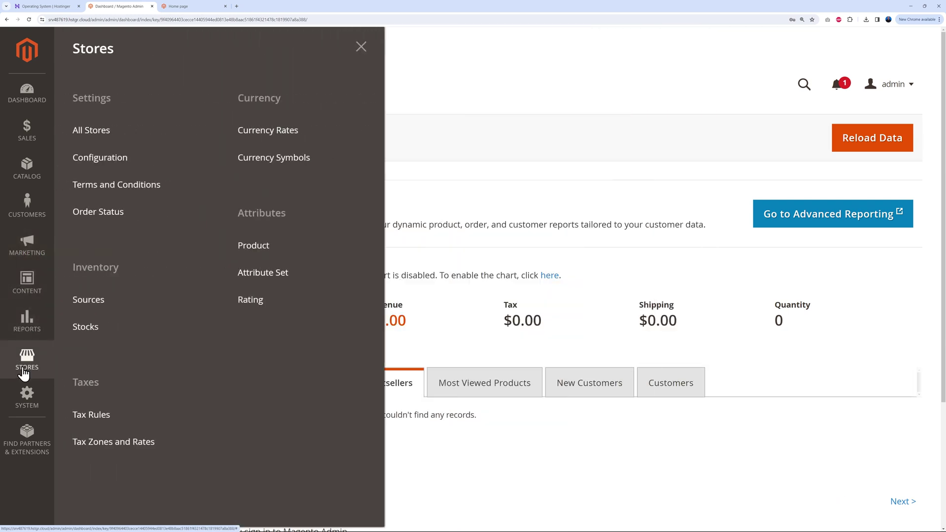
# Look over the System options, then switch to the Luma store's home page
pyautogui.click(24, 394)
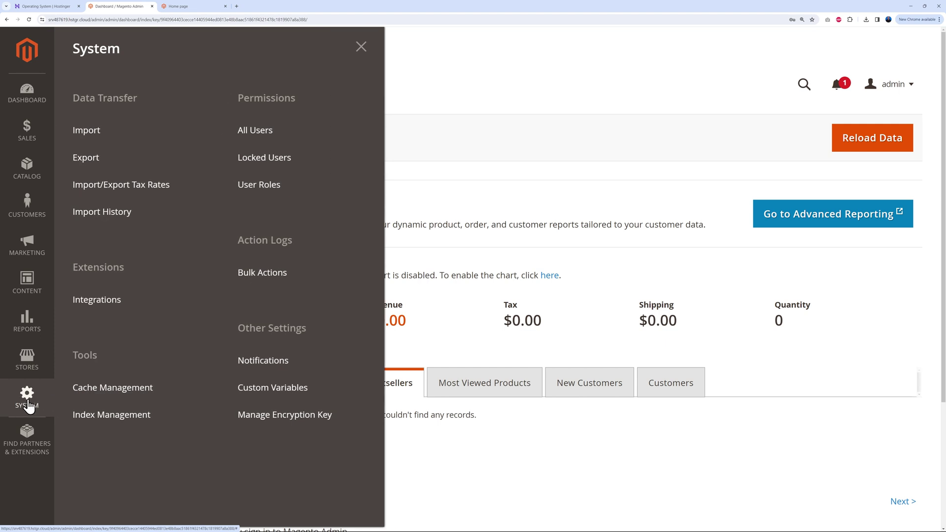
pyautogui.click(361, 47)
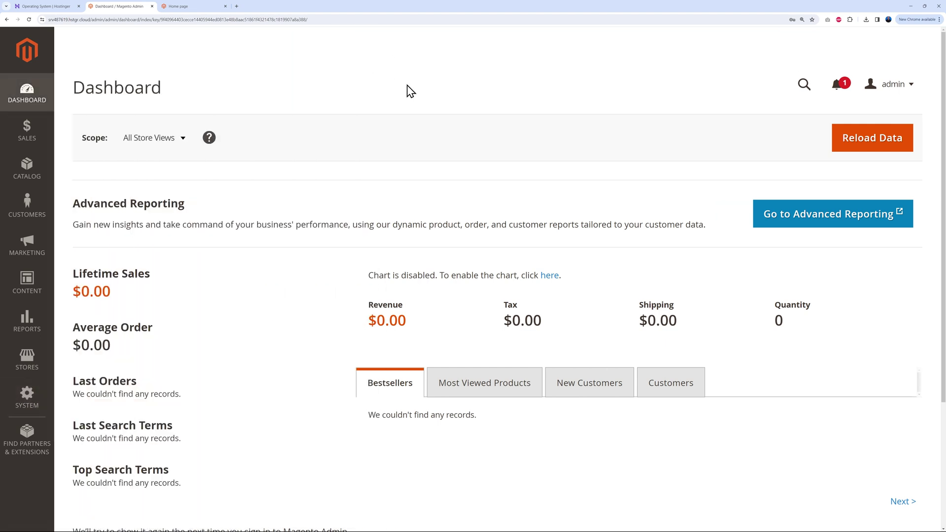
pyautogui.click(191, 7)
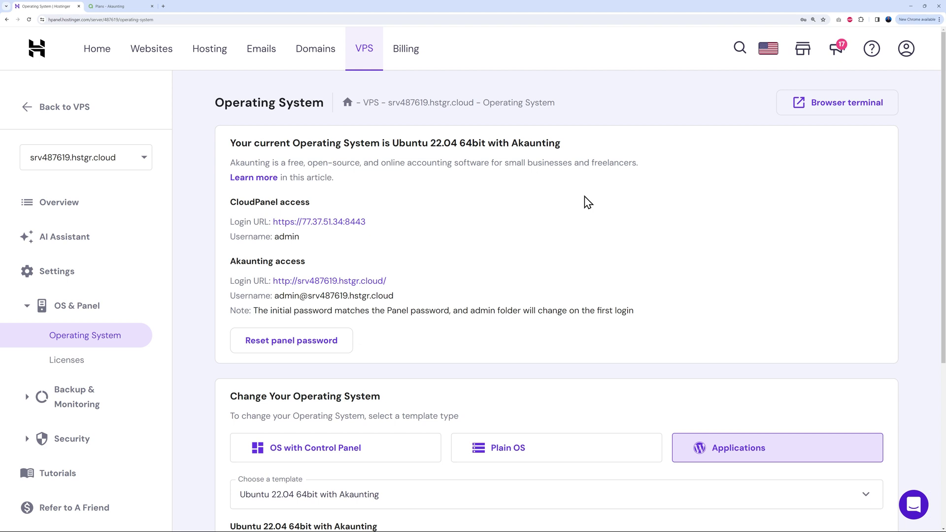
# Switch to the 'Plans - Akaunting' pricing page tab
pyautogui.click(129, 10)
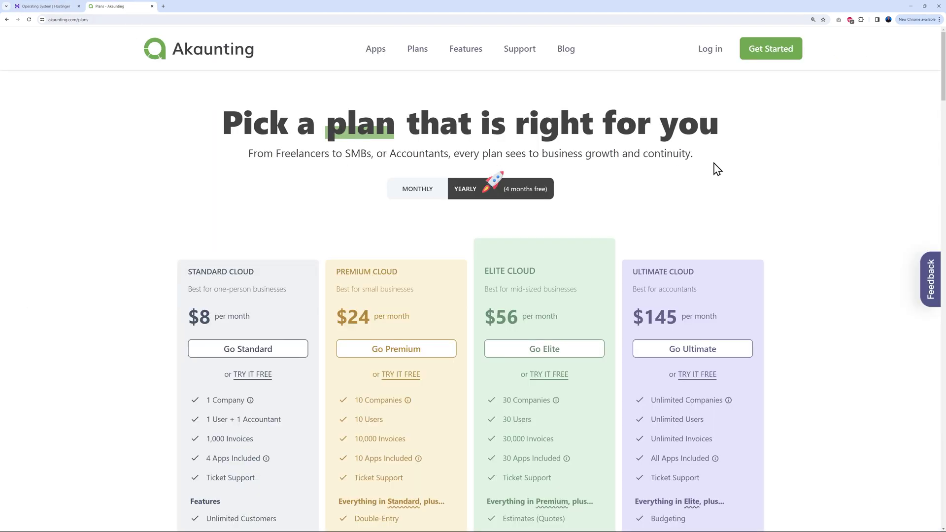
pyautogui.scroll(-2, 717, 169)
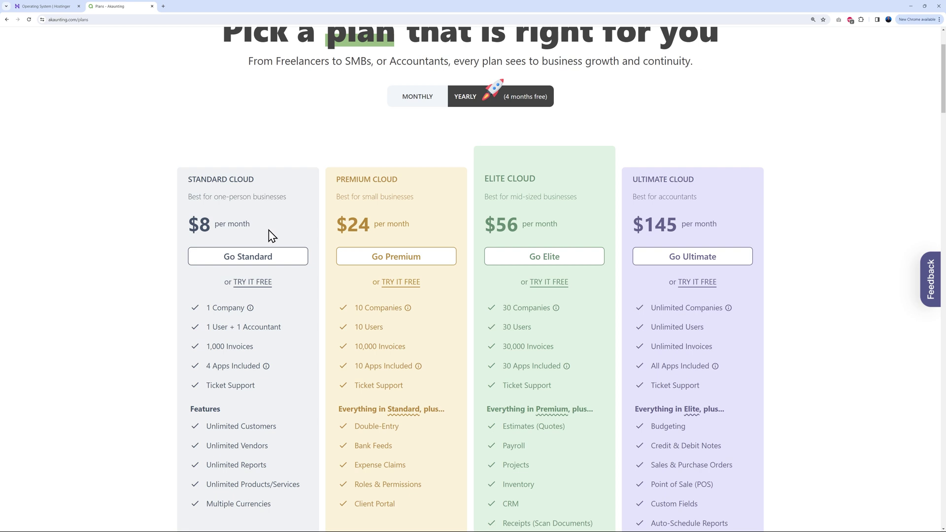
pyautogui.scroll(2, 268, 202)
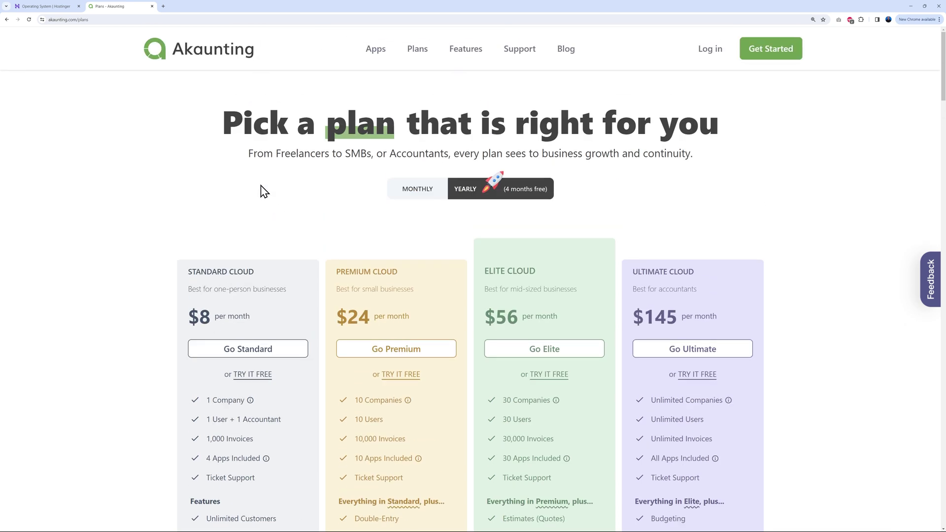
pyautogui.click(64, 8)
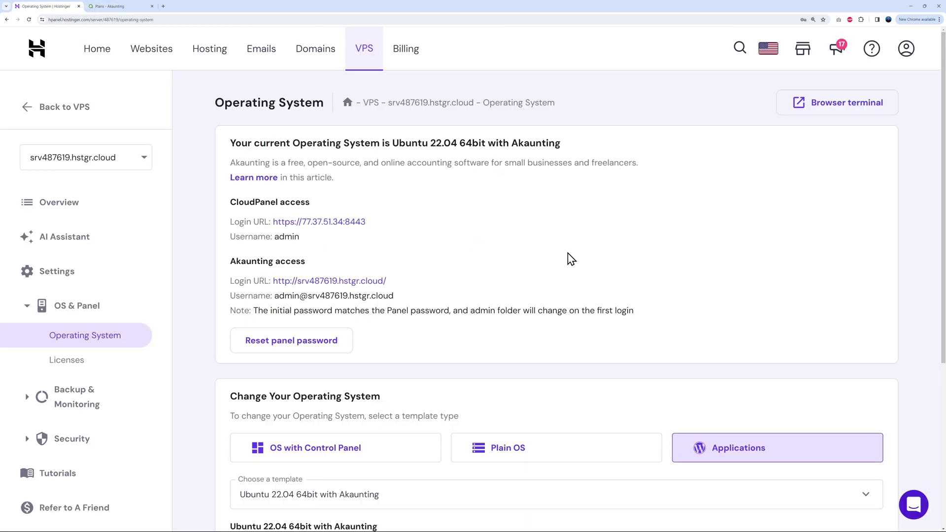
# Open the Akaunting login page and paste in the admin e-mail and panel password
pyautogui.click(351, 282)
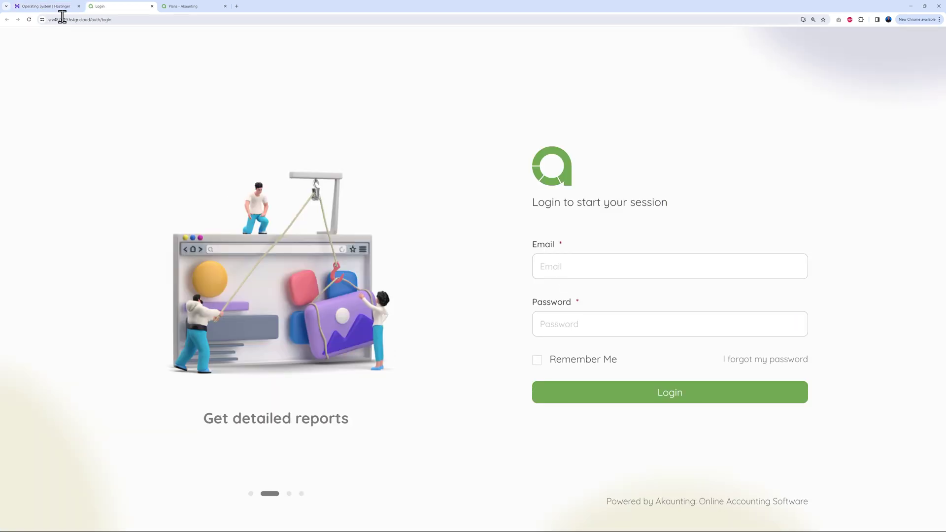
pyautogui.click(49, 7)
pyautogui.moveTo(274, 296); pyautogui.dragTo(395, 296)
pyautogui.hotkey('ctrl', 'c')
pyautogui.click(139, 10)
pyautogui.click(635, 270)
pyautogui.hotkey('ctrl', 'v')
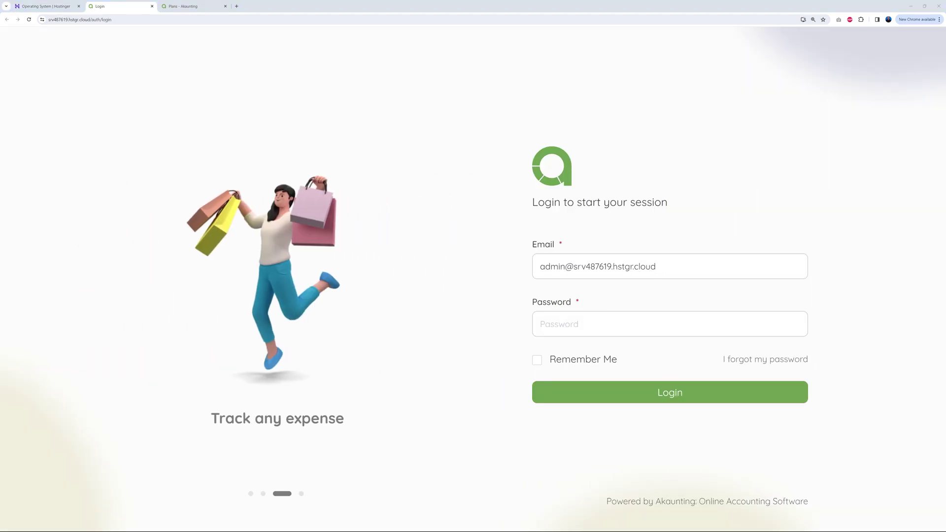
pyautogui.click(572, 324)
pyautogui.hotkey('ctrl', 'v')
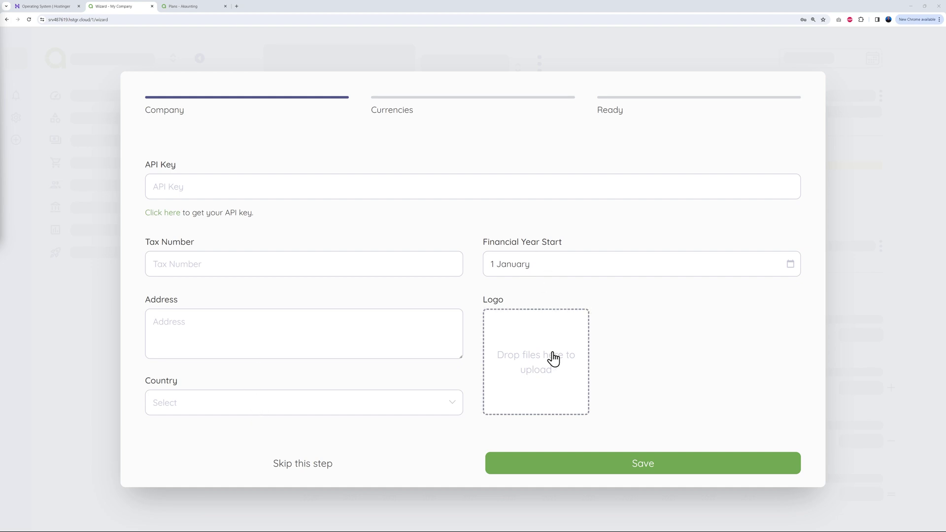
# Skip the Company step, keep US Dollar currency, and finish the Akaunting wizard
pyautogui.click(314, 468)
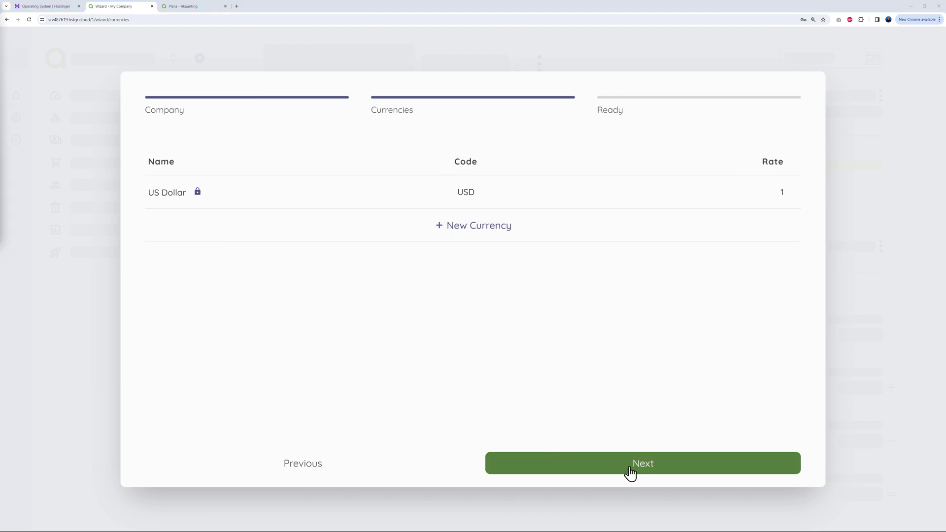
pyautogui.click(625, 470)
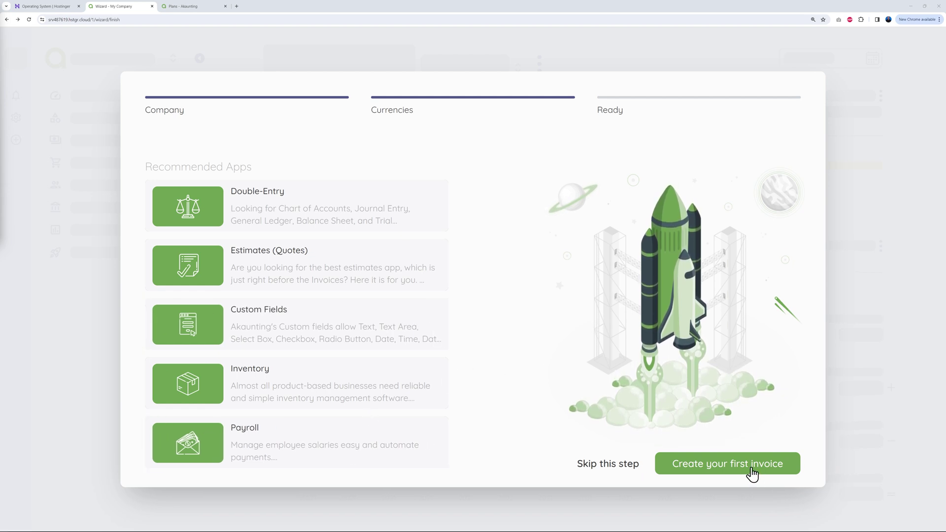
pyautogui.click(754, 476)
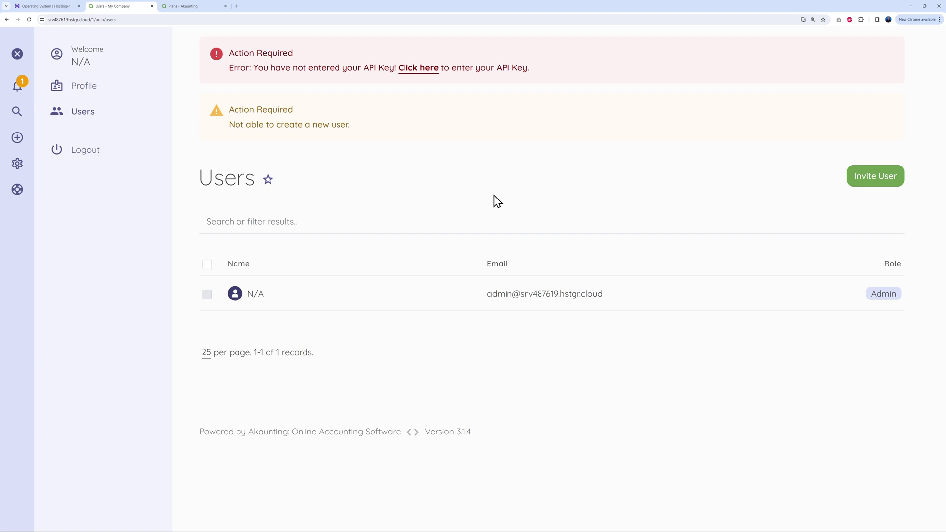
# Close the profile menu and open the empty Akaunting dashboard
pyautogui.click(18, 55)
pyautogui.click(83, 88)
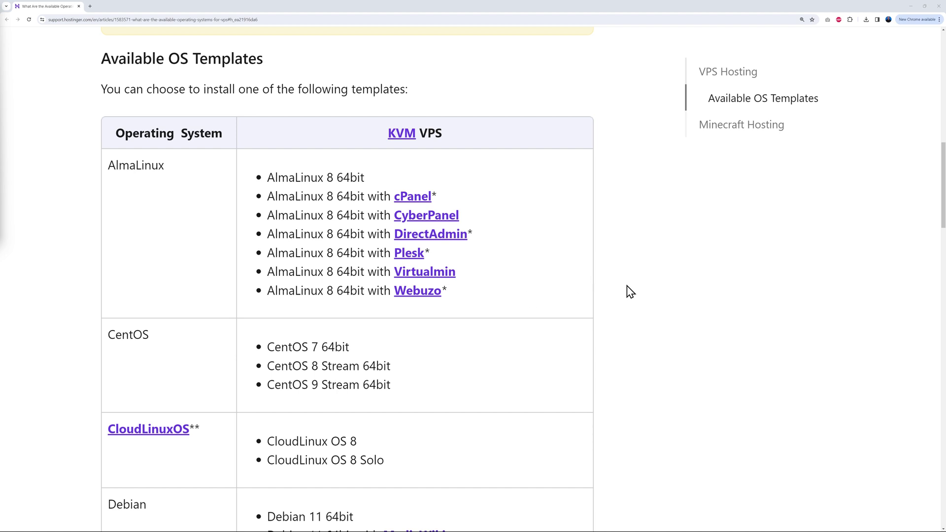
# Scroll down the Available OS Templates table through the Ubuntu rows
pyautogui.scroll(-5, 661, 296)
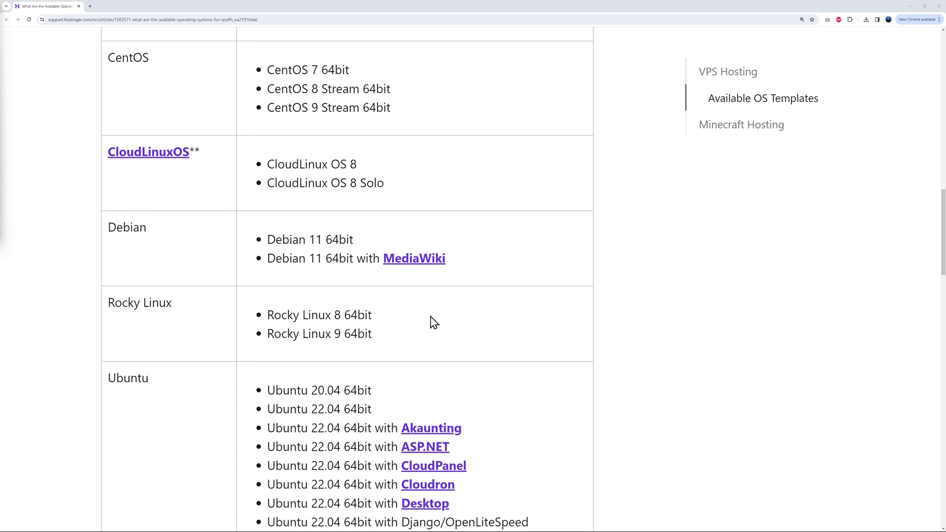
pyautogui.scroll(-4, 665, 302)
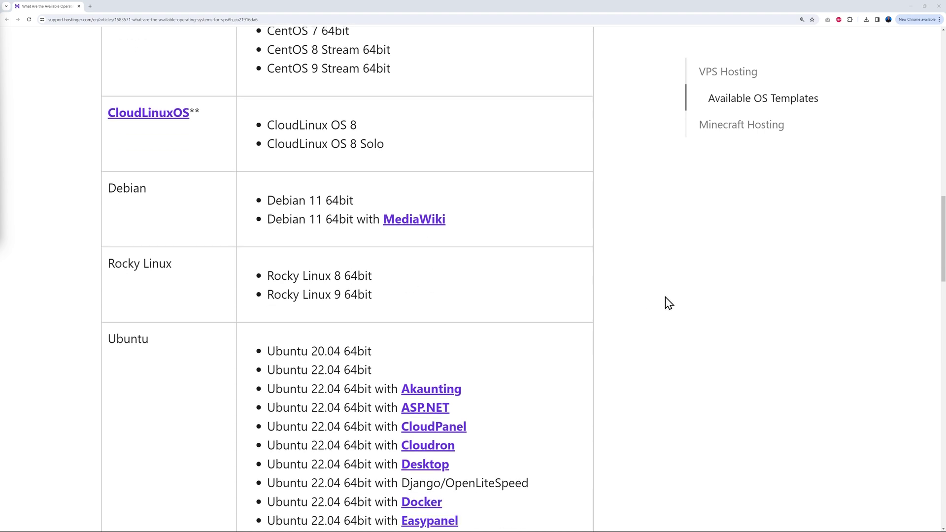
pyautogui.scroll(-2, 672, 304)
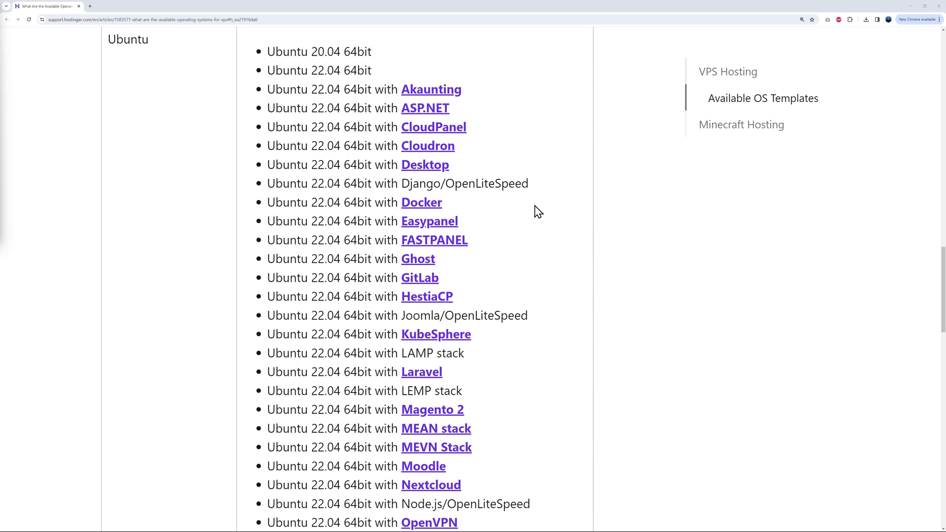
pyautogui.scroll(-1, 541, 207)
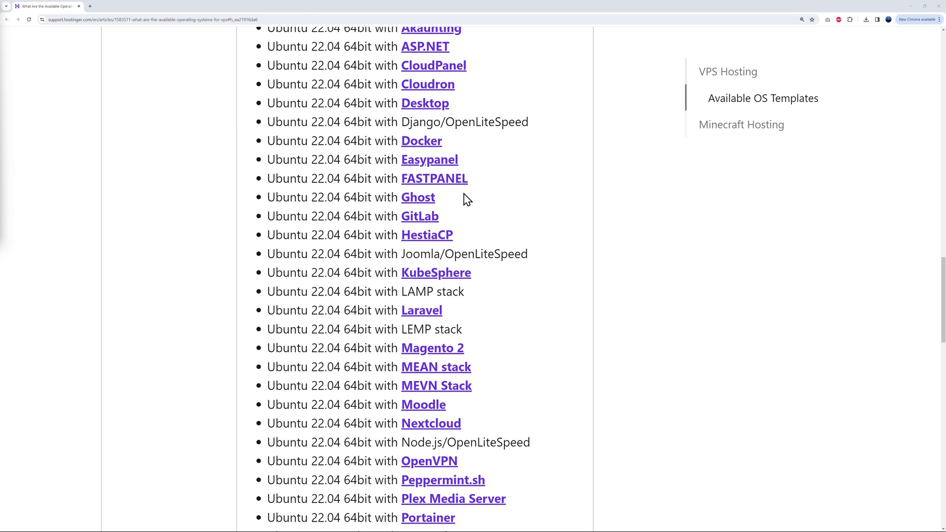
pyautogui.scroll(-1, 613, 281)
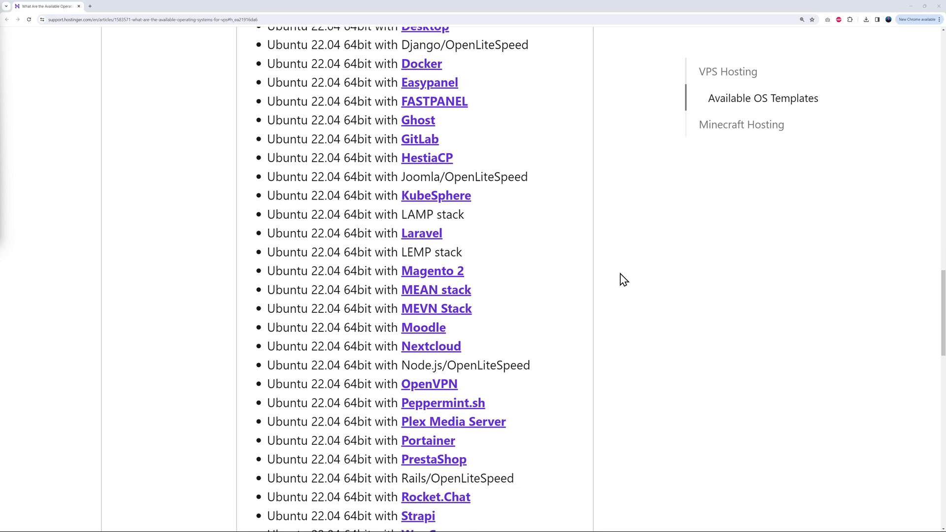
pyautogui.scroll(-1, 623, 279)
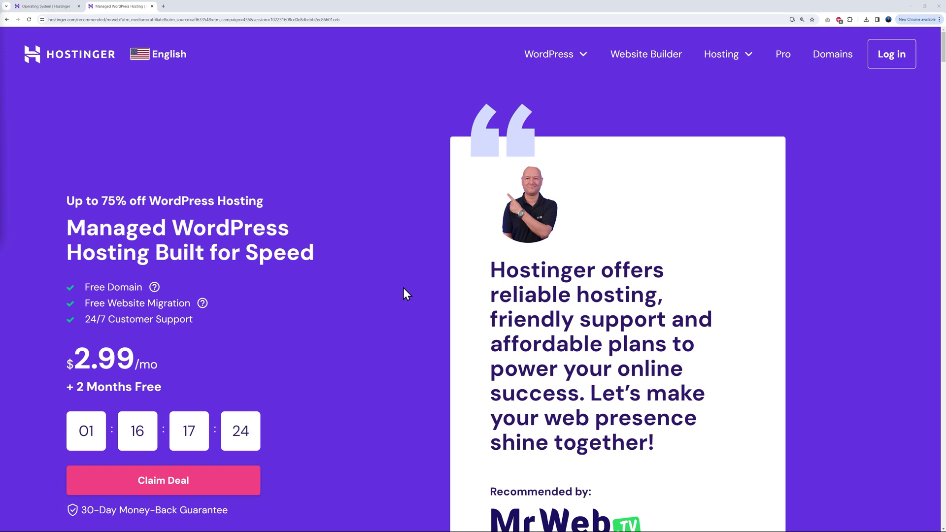
# Go to VPS Hosting from the Hosting menu, showing plans from $4.49/mo
pyautogui.scroll(-2, 337, 237)
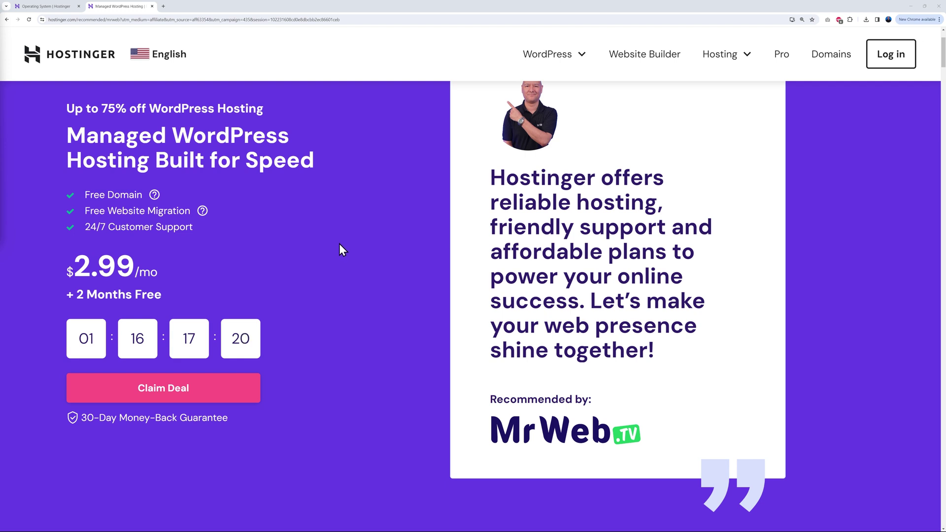
pyautogui.scroll(2, 402, 392)
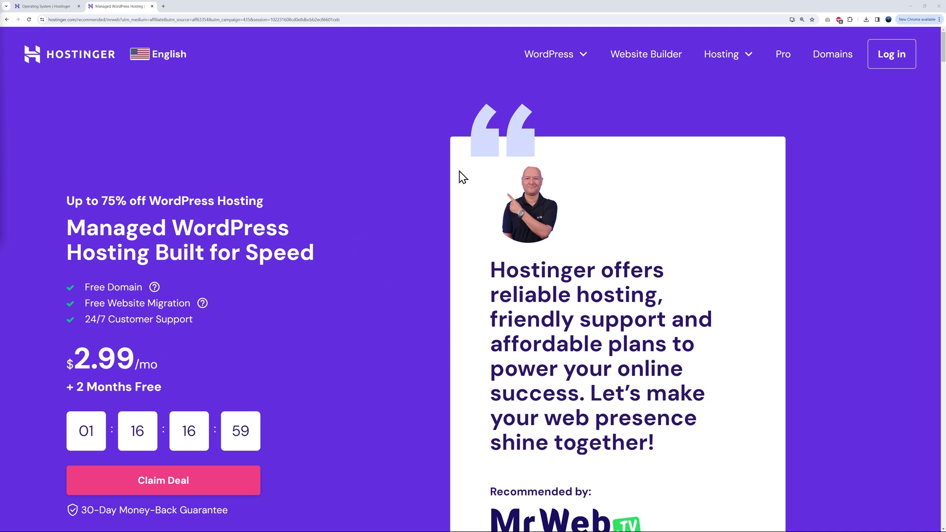
pyautogui.click(750, 58)
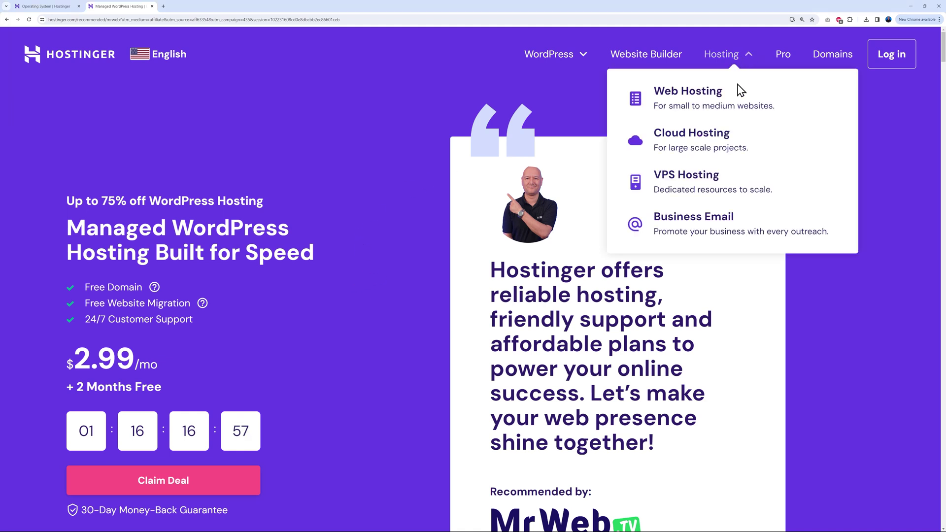
pyautogui.click(706, 179)
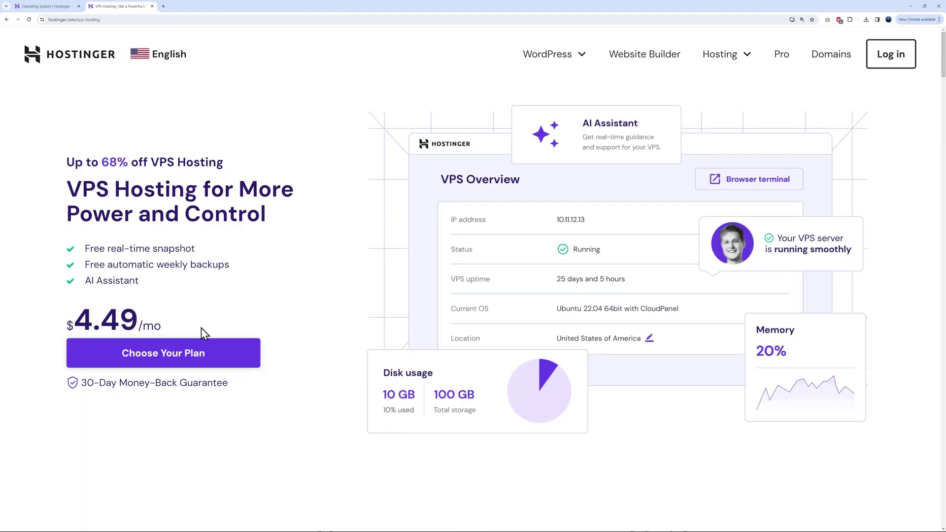
# Jump to the 'Buy a VPS Hosting Plan' section listing the KVM 1 to KVM 8 plans and prices
pyautogui.click(199, 358)
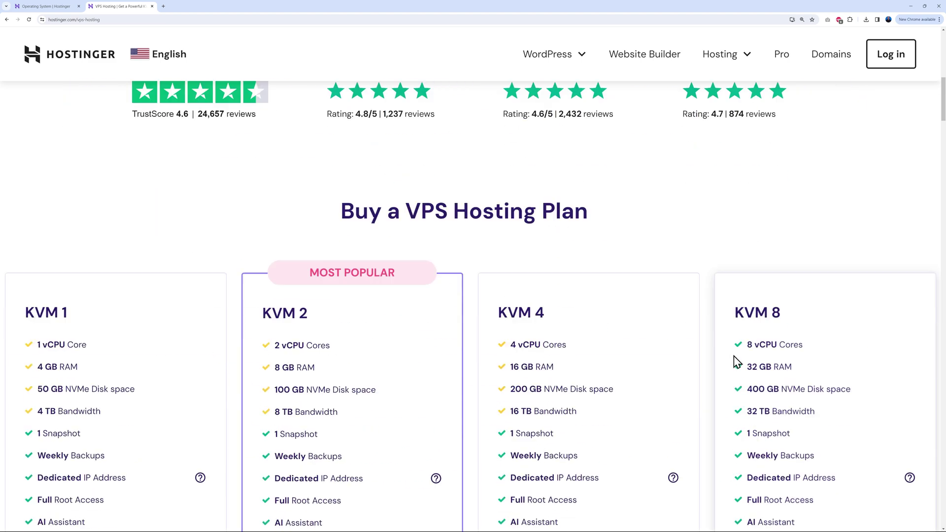